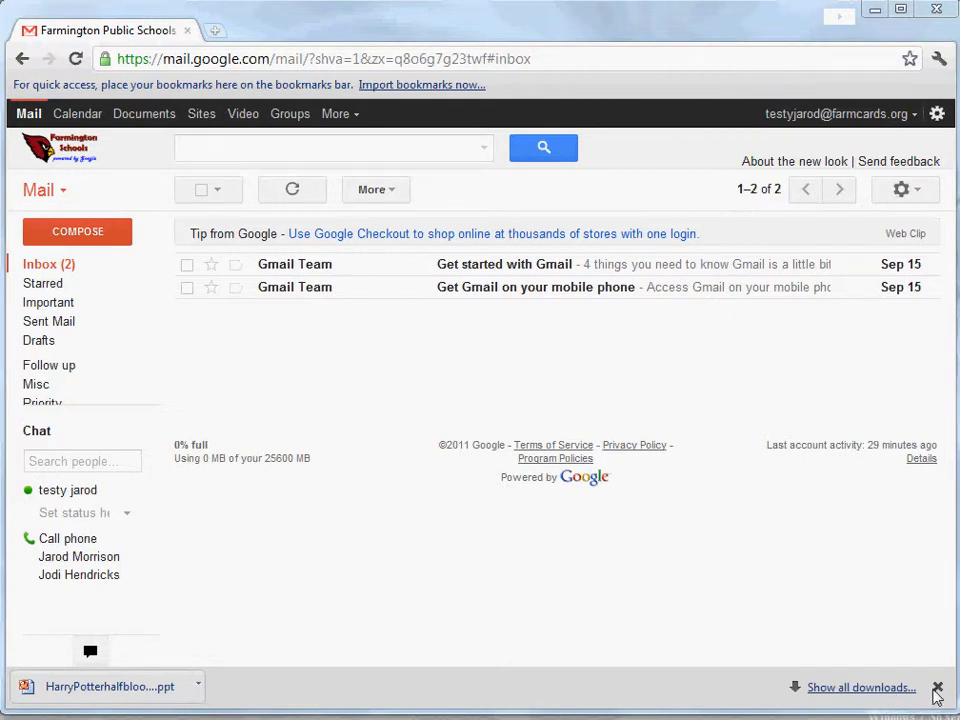
# Step: Switch to Google Sites and start a new site from the blank template, naming it "Technology 101"
pyautogui.click(937, 687)
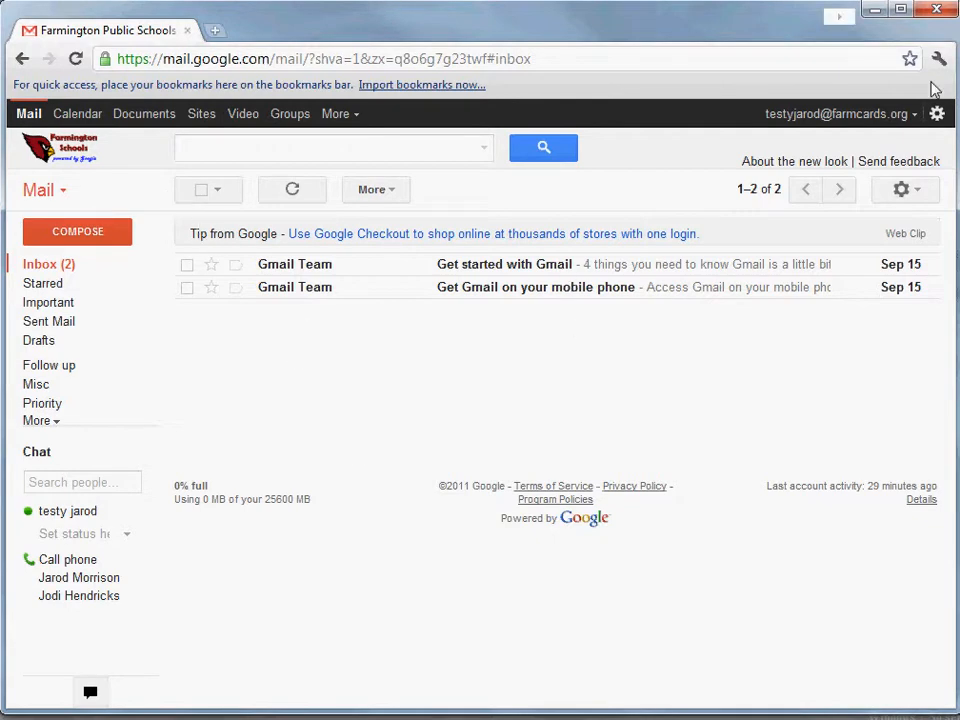
pyautogui.click(201, 116)
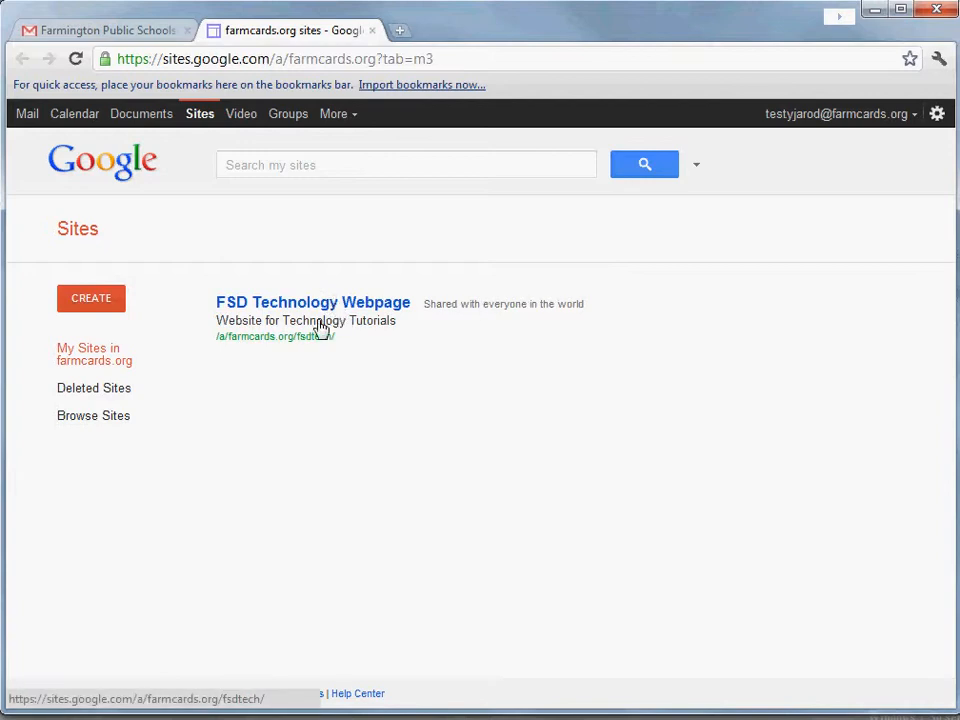
pyautogui.click(84, 304)
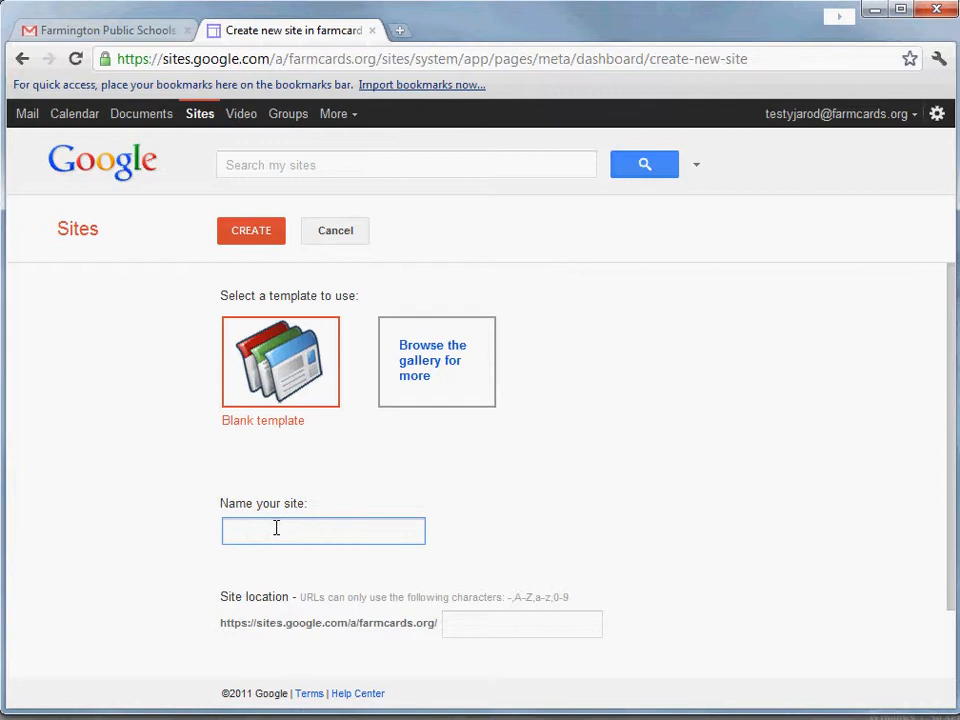
pyautogui.write('Technology 101')
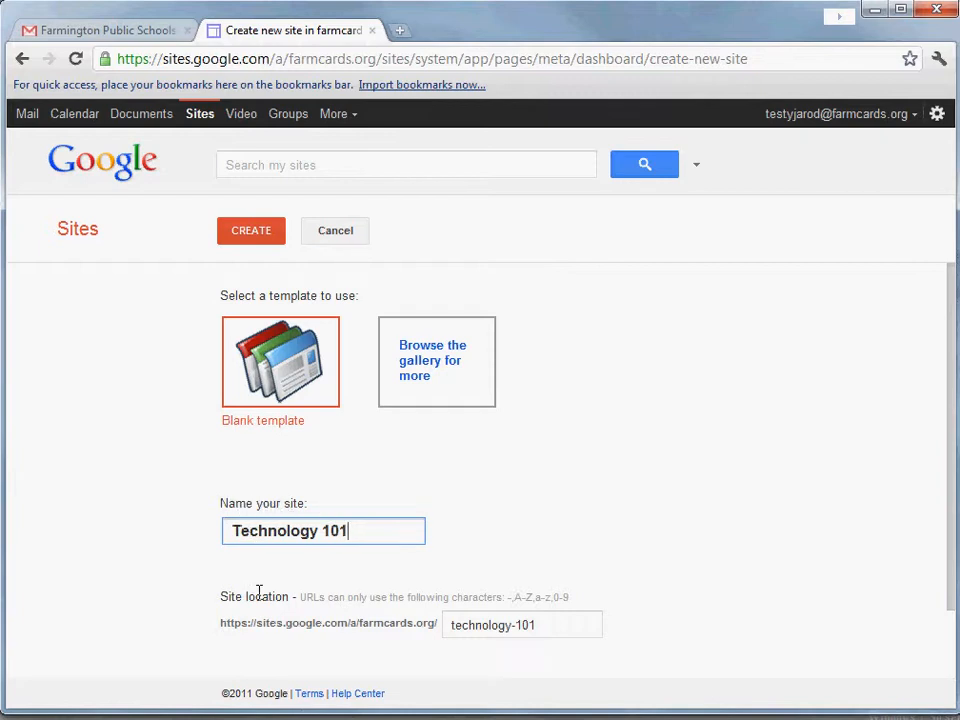
# Step: Change the new site's location URL ending to "fsdtech101"
pyautogui.moveTo(579, 628); pyautogui.dragTo(441, 625)
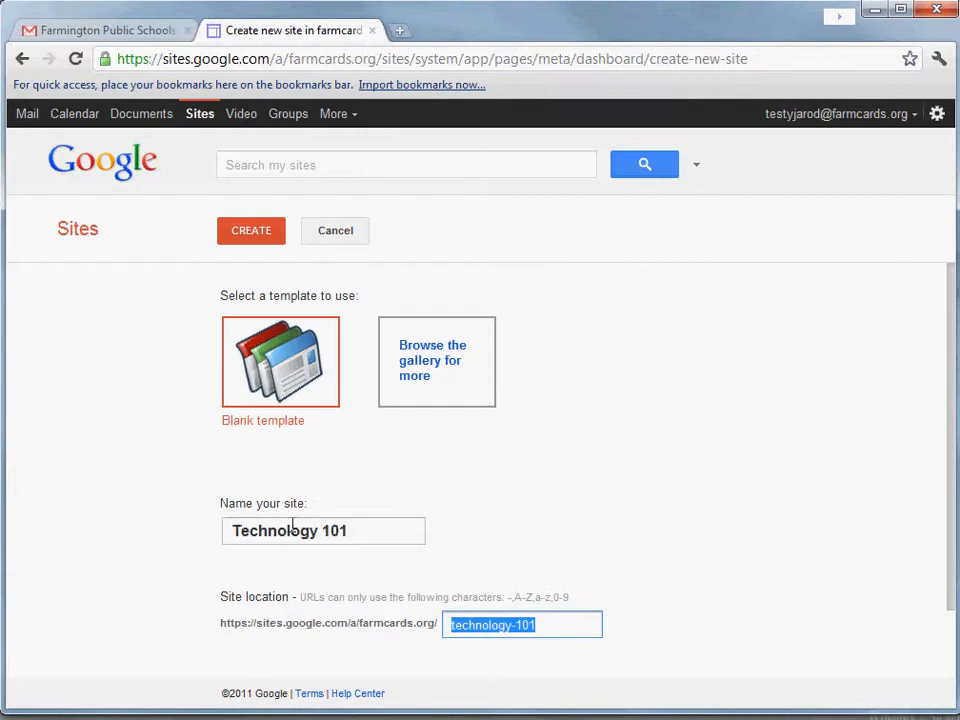
pyautogui.write('fs')
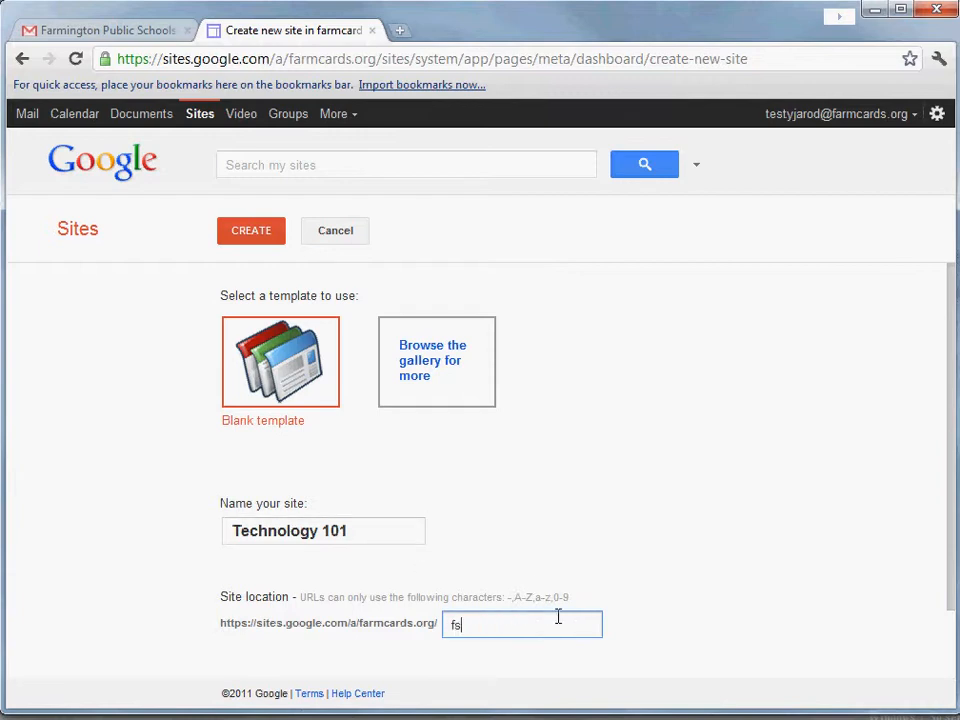
pyautogui.write('dtech')
pyautogui.moveTo(952, 535); pyautogui.dragTo(951, 643)
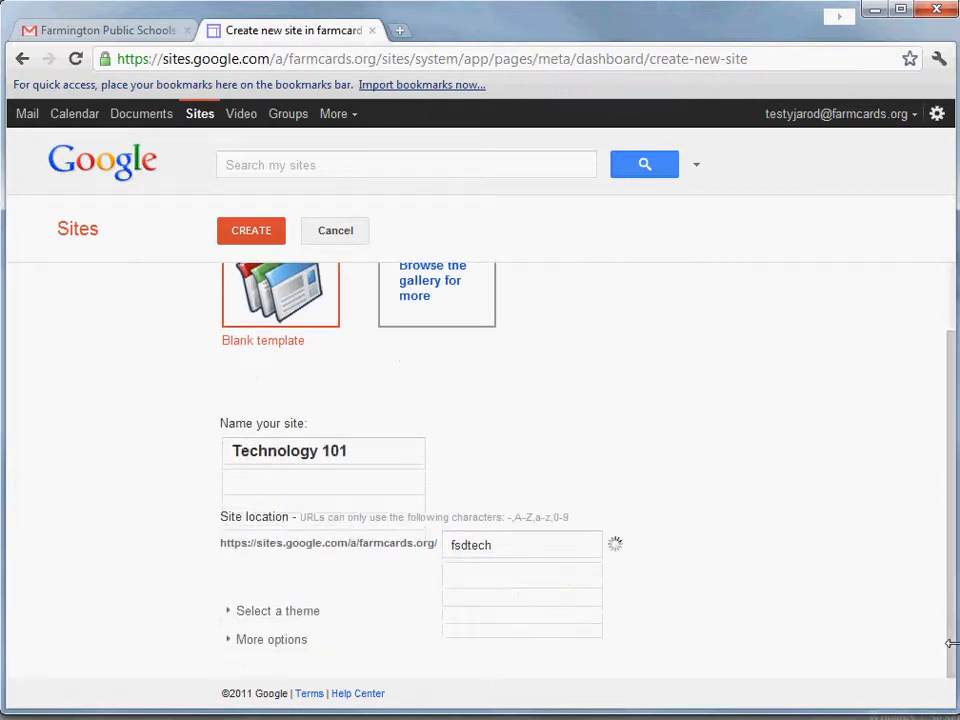
pyautogui.click(508, 546)
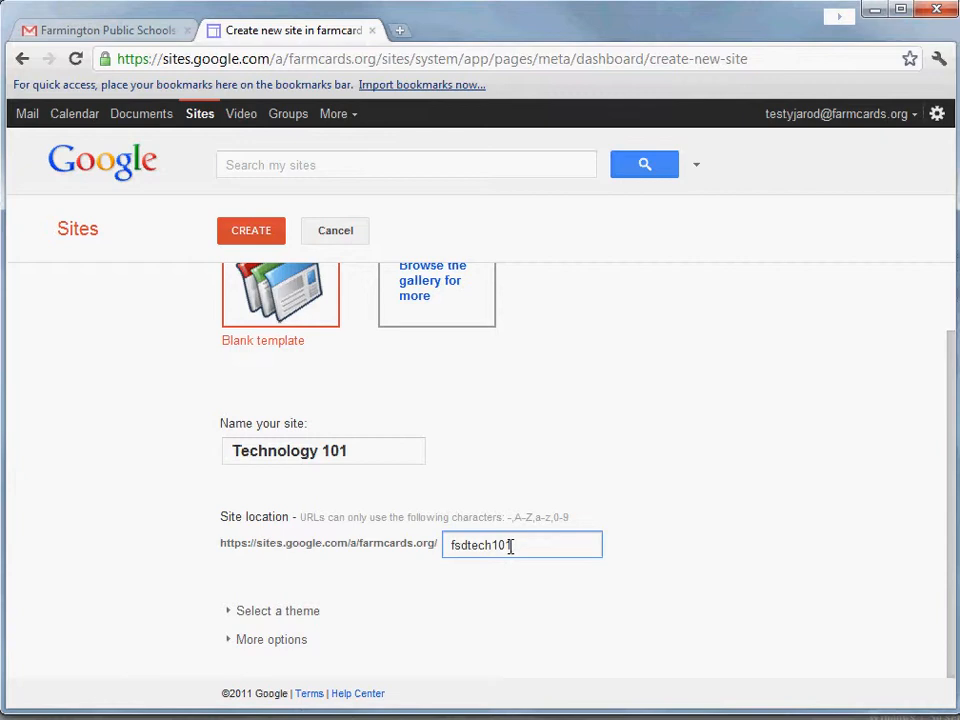
# Step: Choose the Leather Panel theme for the new site
pyautogui.click(235, 613)
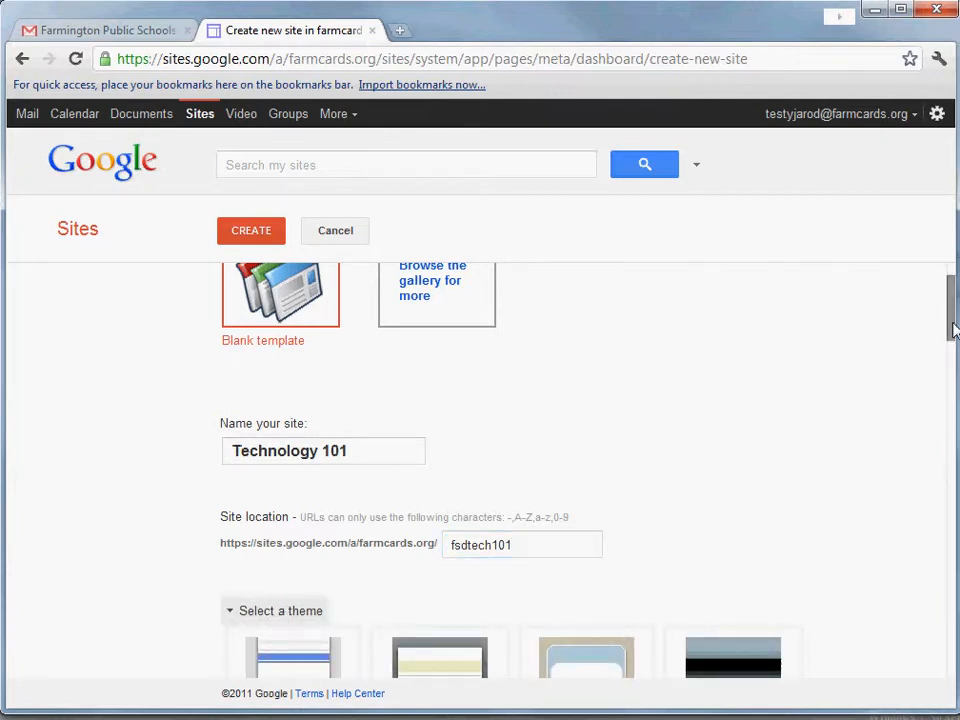
pyautogui.moveTo(953, 330); pyautogui.dragTo(954, 636)
pyautogui.scroll(1, 585, 549)
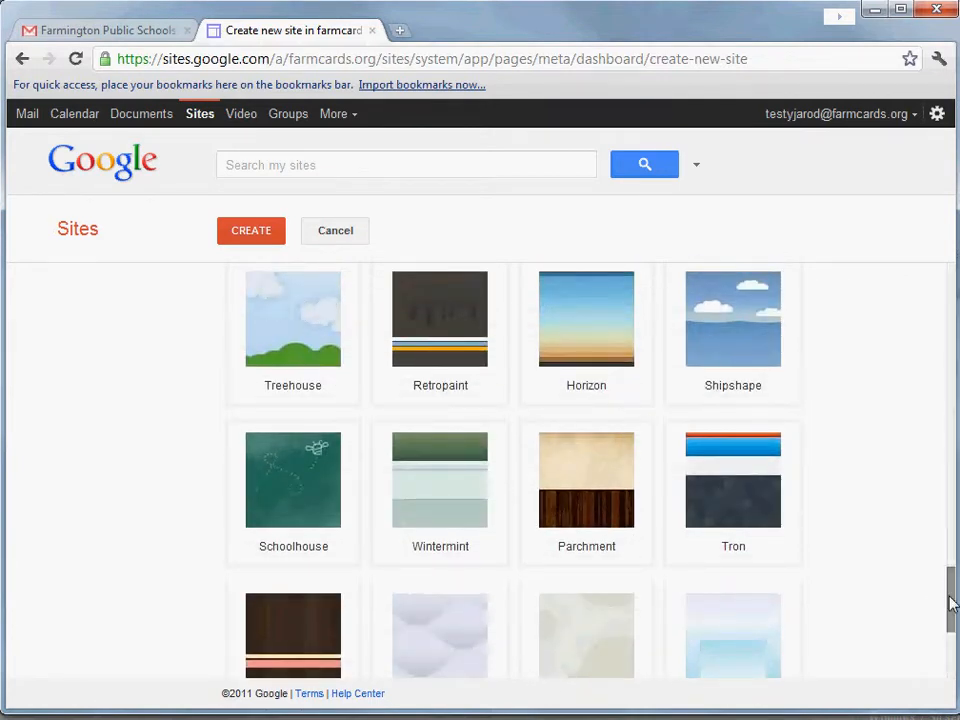
pyautogui.moveTo(951, 603); pyautogui.dragTo(952, 455)
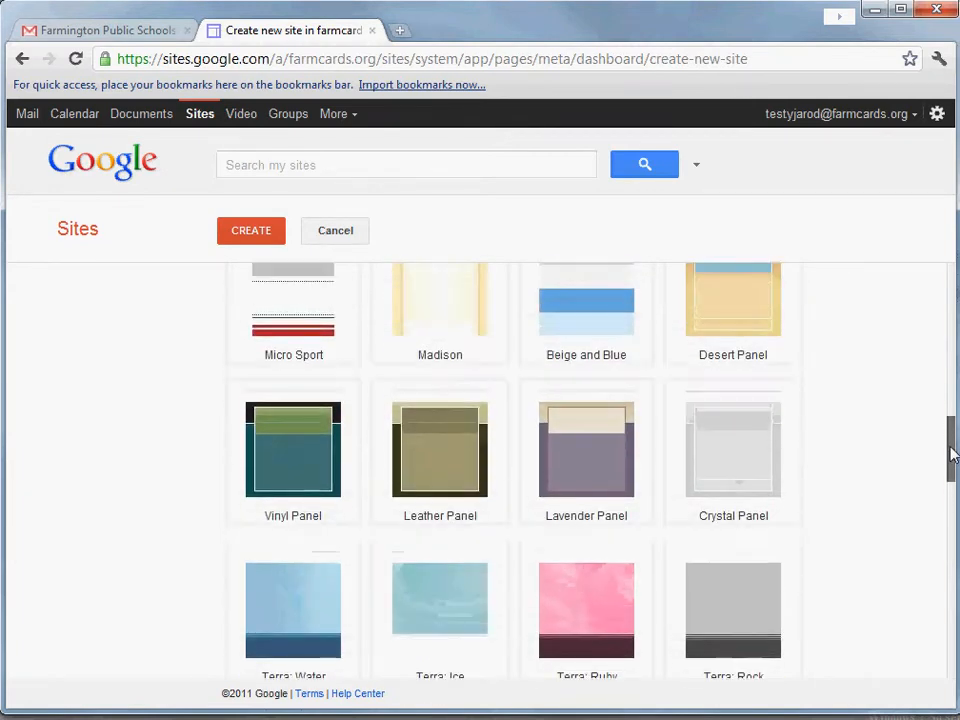
pyautogui.click(456, 480)
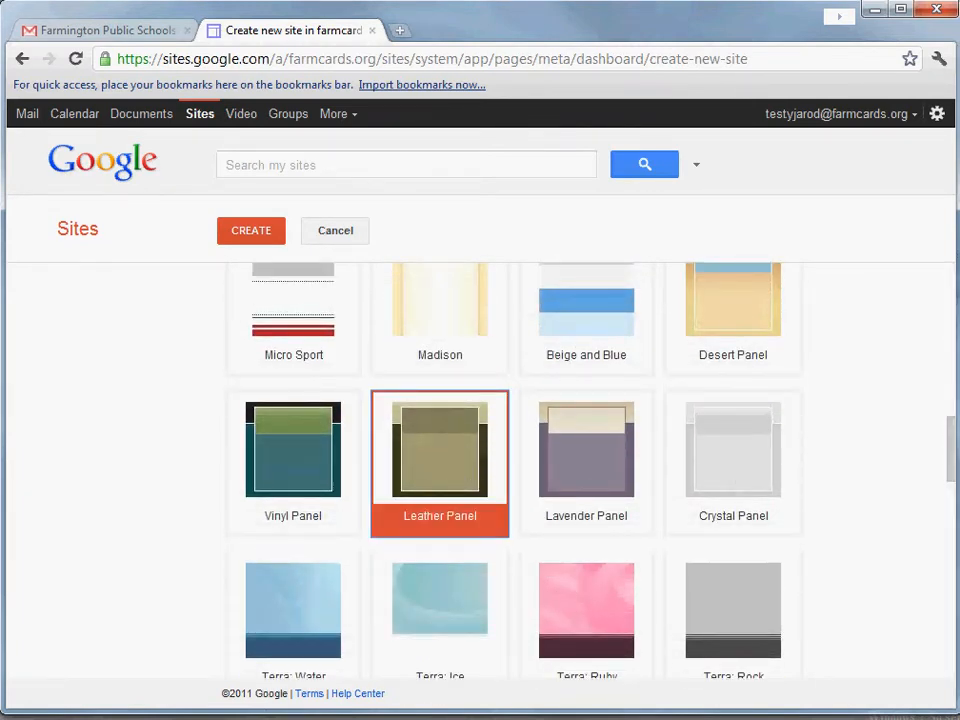
# Step: Expand the additional site options and enter the site description "teaching you about technology."
pyautogui.moveTo(953, 446); pyautogui.dragTo(953, 678)
pyautogui.click(240, 639)
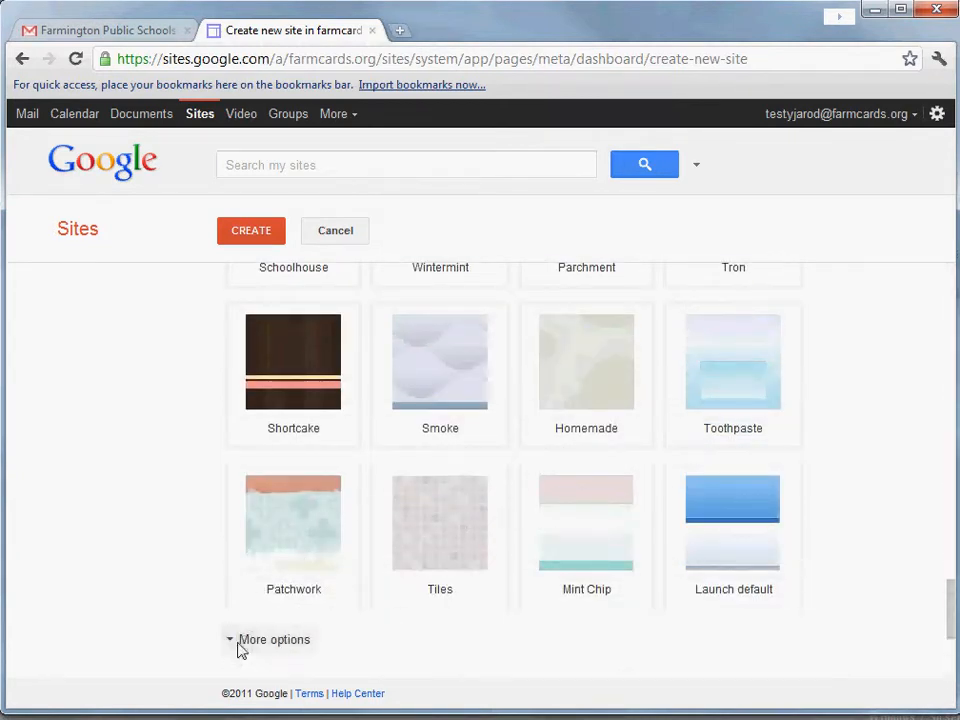
pyautogui.moveTo(950, 596); pyautogui.dragTo(949, 640)
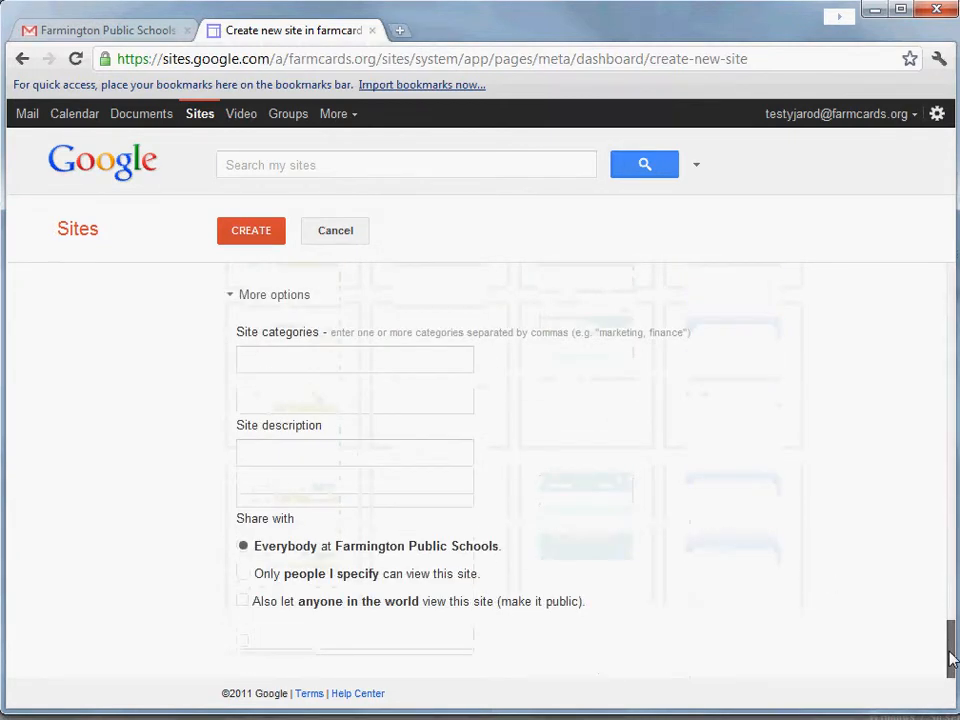
pyautogui.click(333, 450)
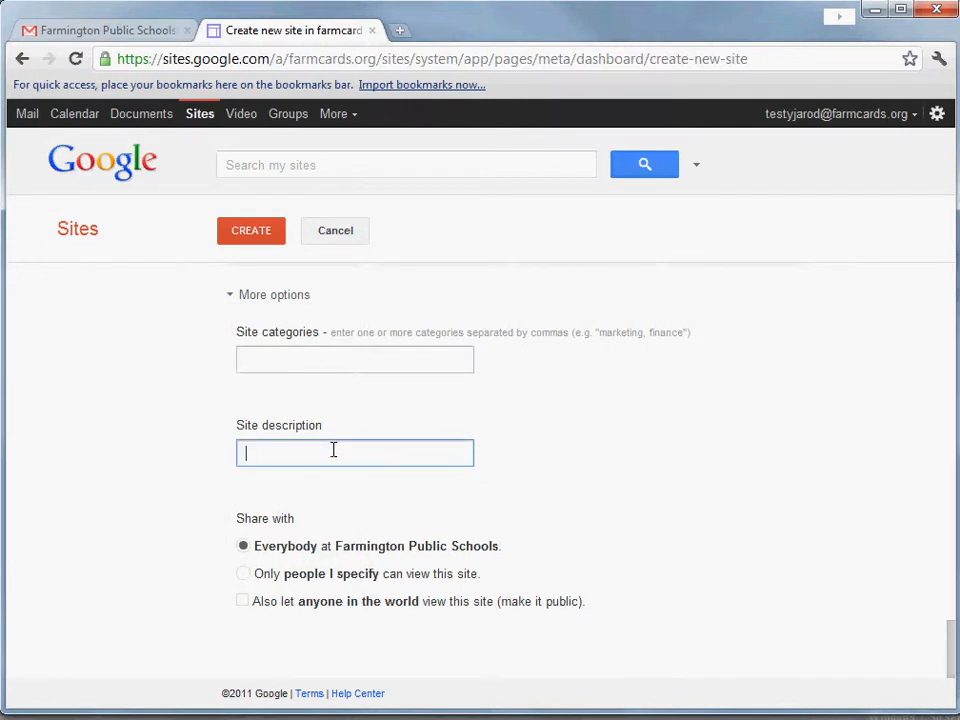
pyautogui.write('tea')
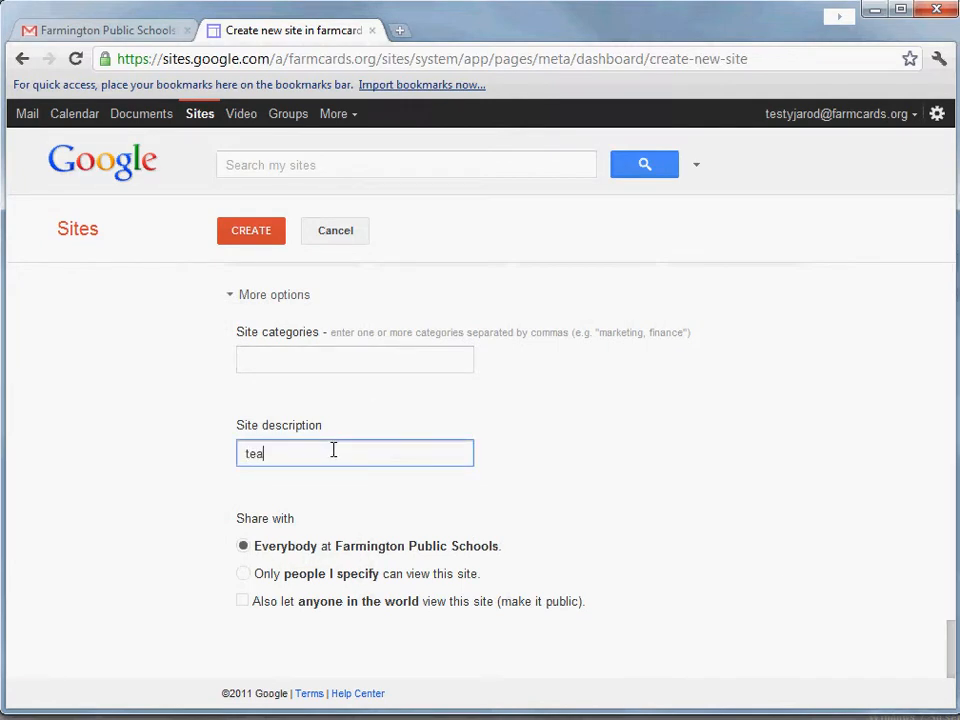
pyautogui.write('ching you about technology.')
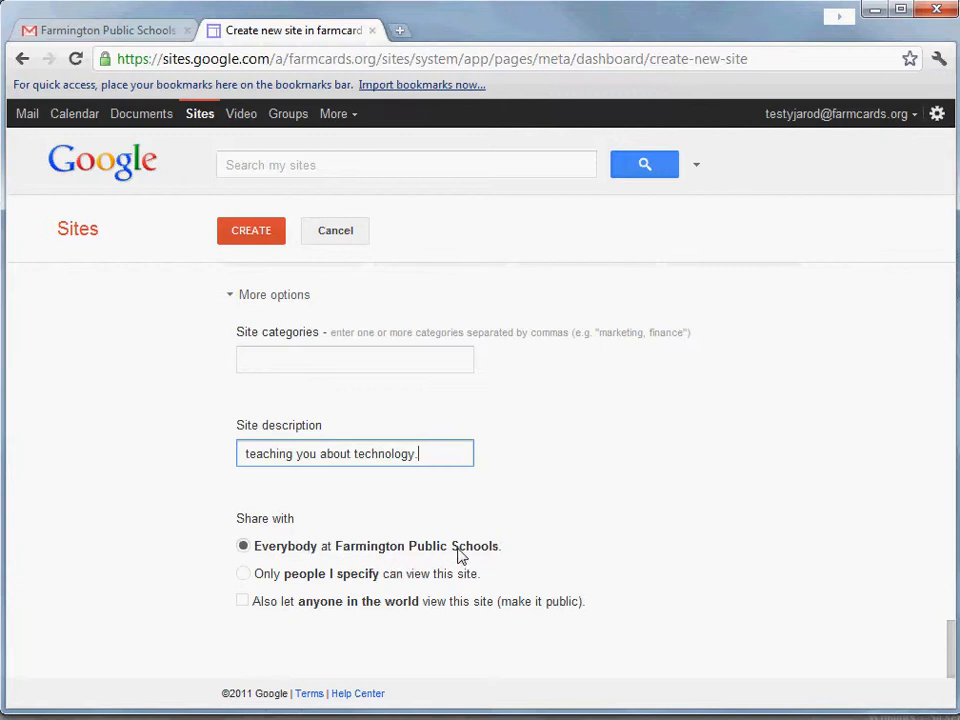
# Step: Let anyone in the world view the site and create it
pyautogui.click(243, 604)
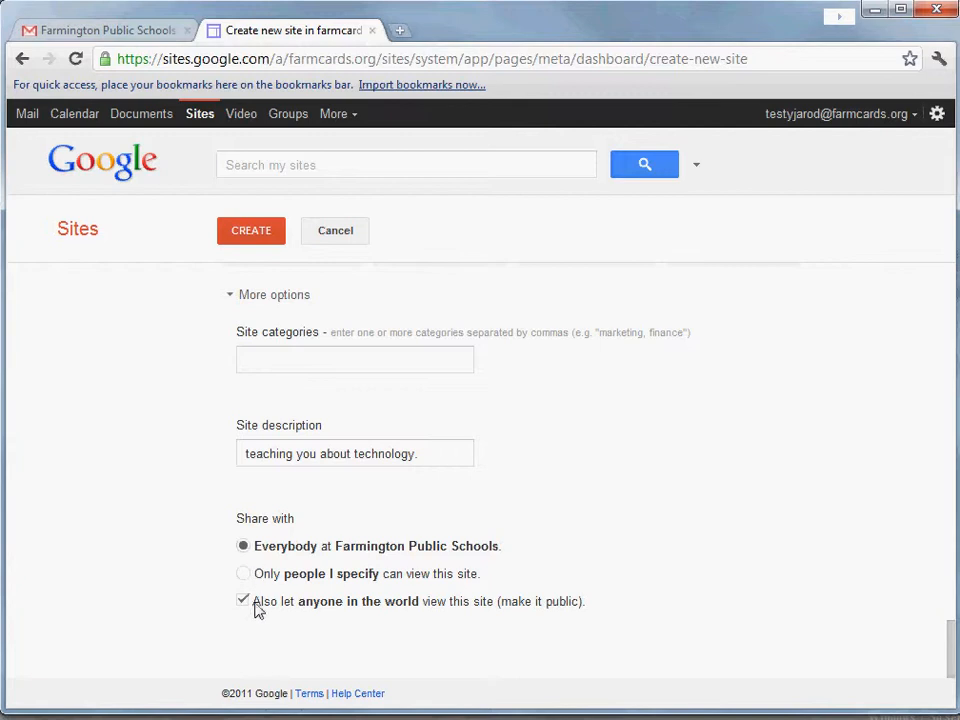
pyautogui.click(245, 234)
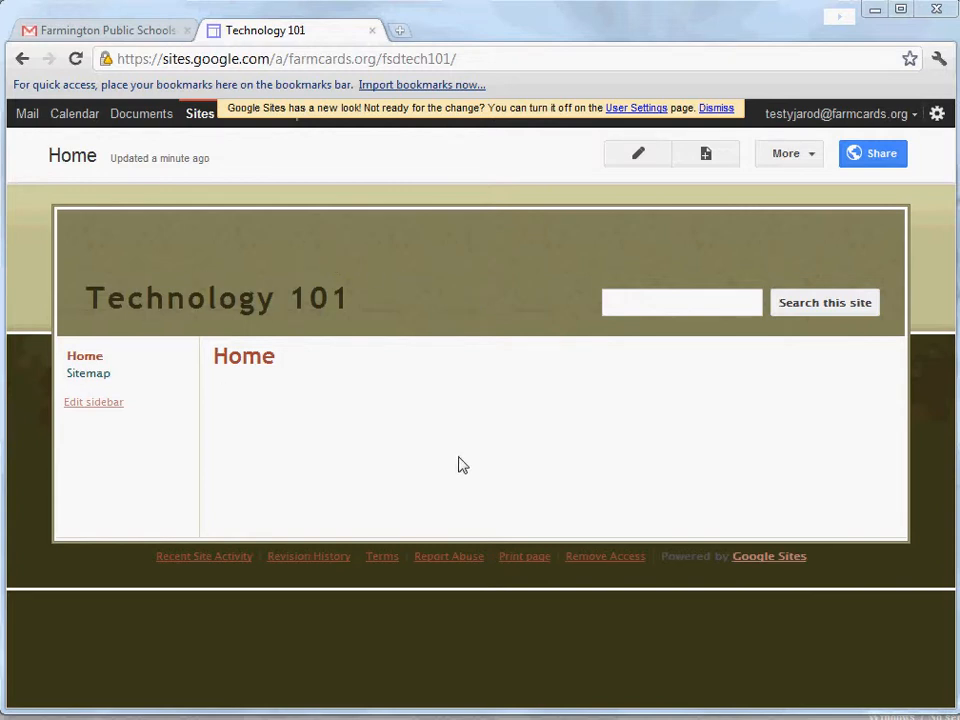
# Step: Open the Home page for editing and add an empty line below the "Blah, blah, blah, blah" text
pyautogui.click(638, 158)
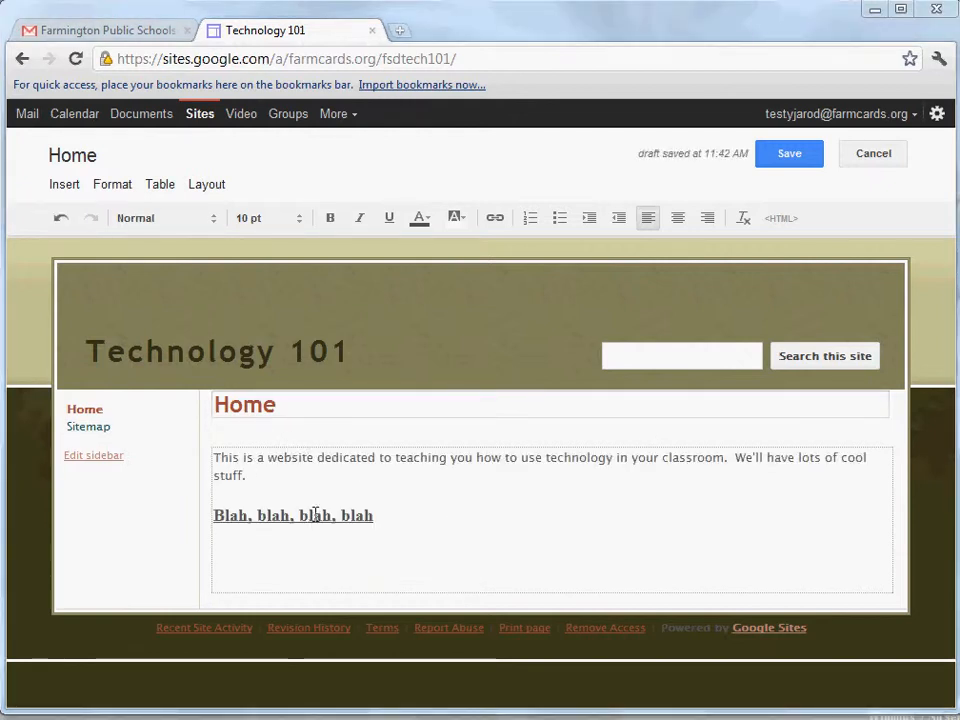
pyautogui.click(411, 523)
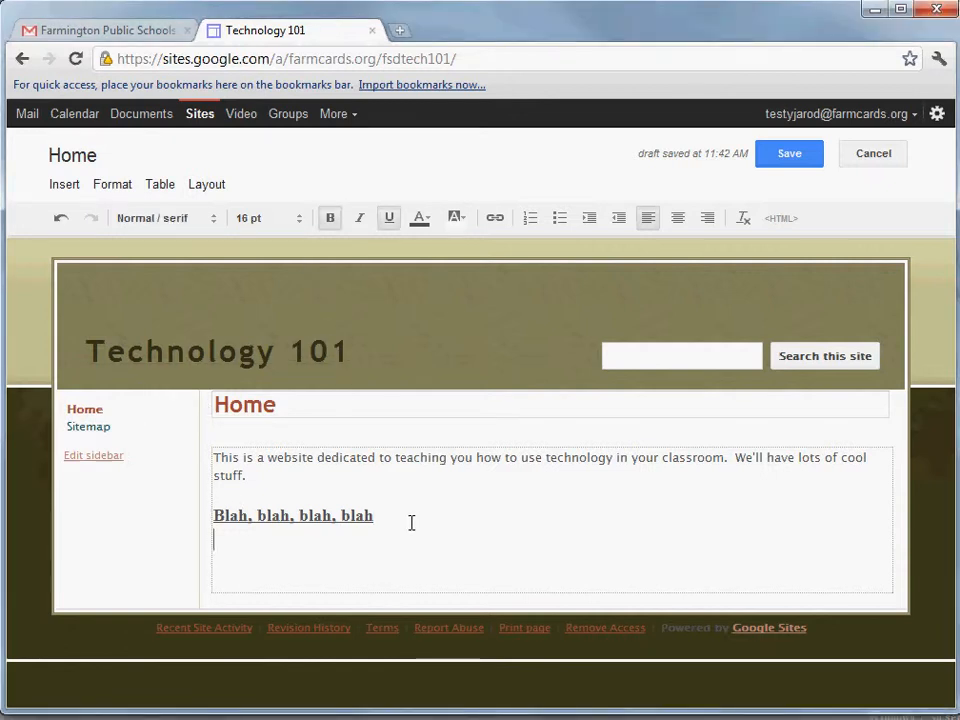
pyautogui.press('Return')
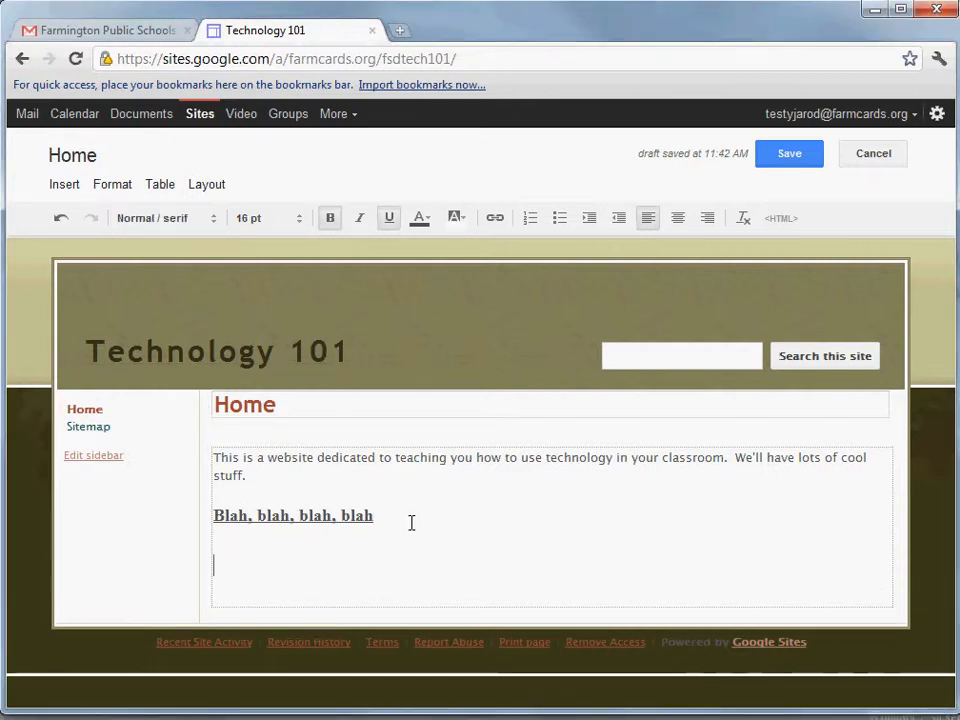
pyautogui.click(299, 225)
pyautogui.click(285, 272)
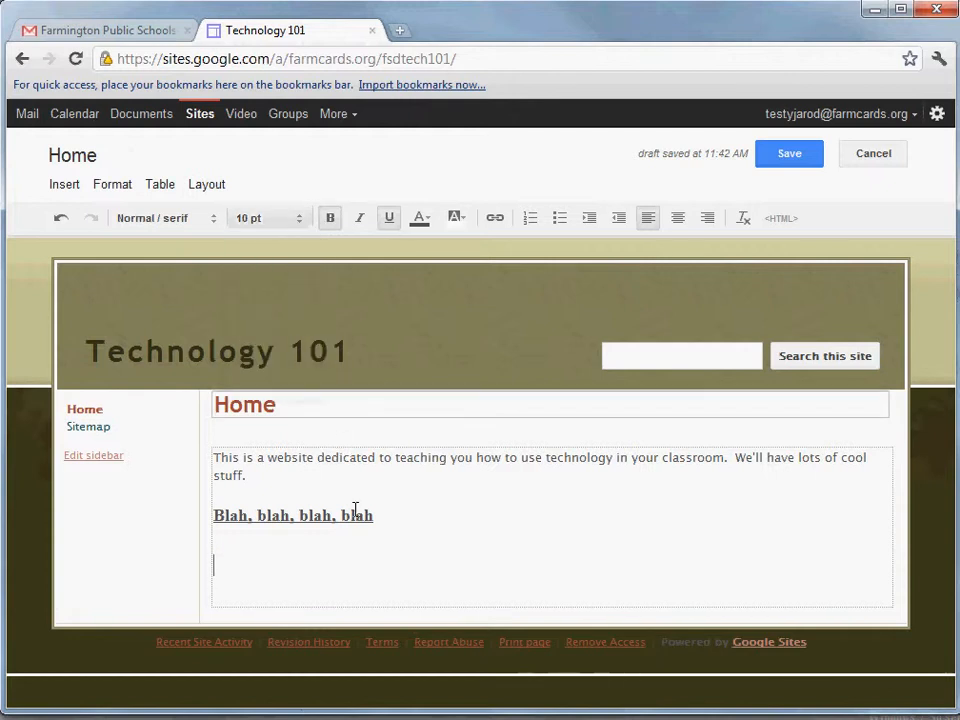
pyautogui.press('BackSpace')
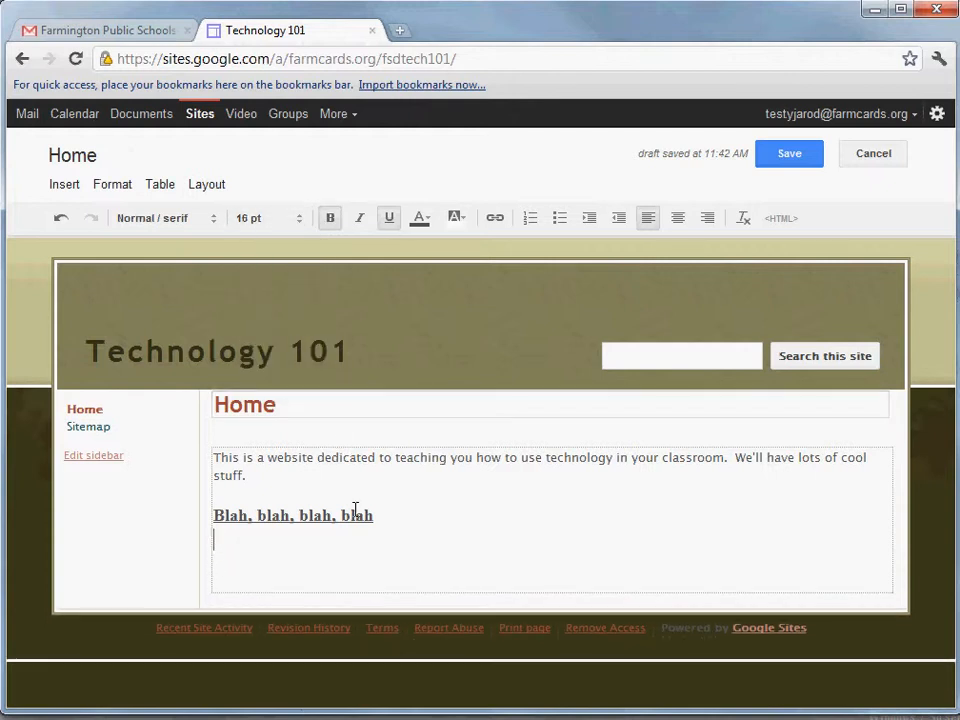
pyautogui.press('Return')
# Step: Write the line "Click here to visit our district website" below the "Blah, blah, blah, blah" text
pyautogui.write('Clic')
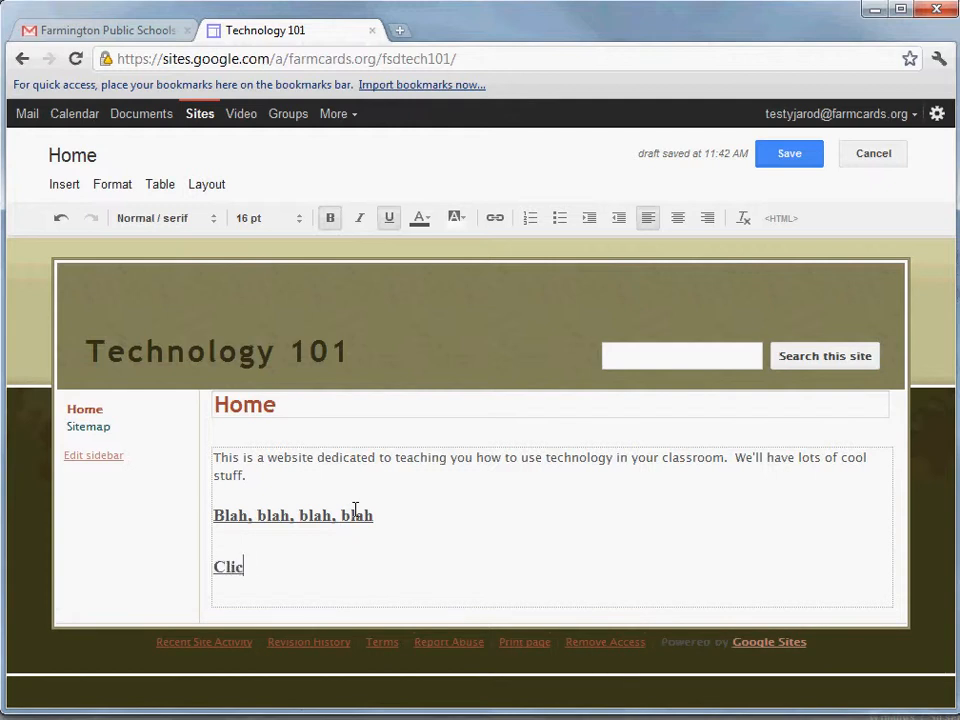
pyautogui.write('k here to')
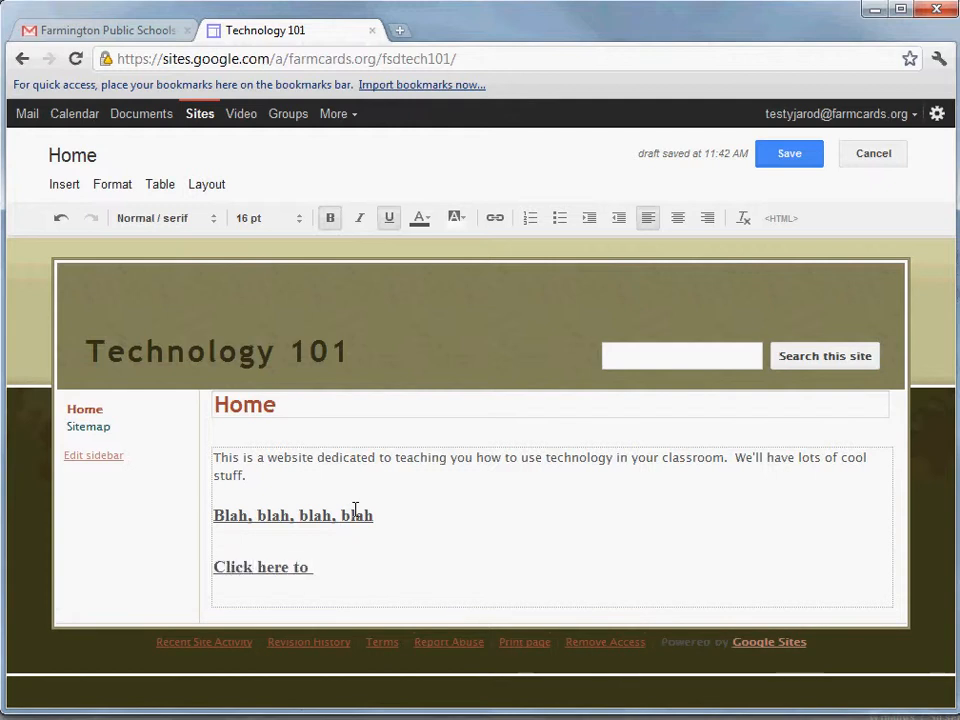
pyautogui.write(' visit our ')
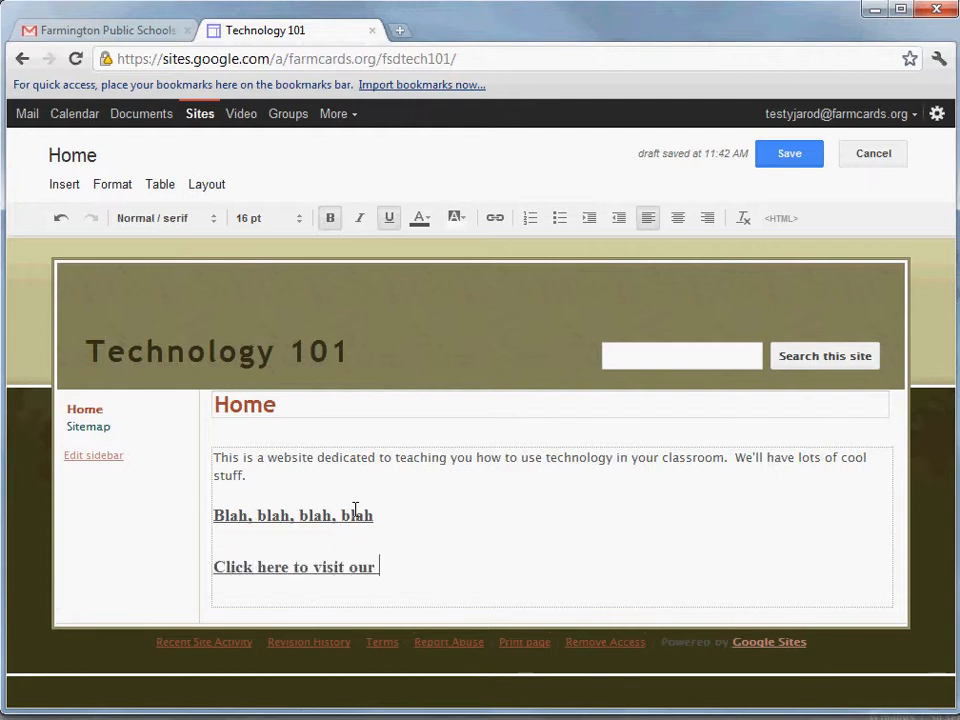
pyautogui.write('district website')
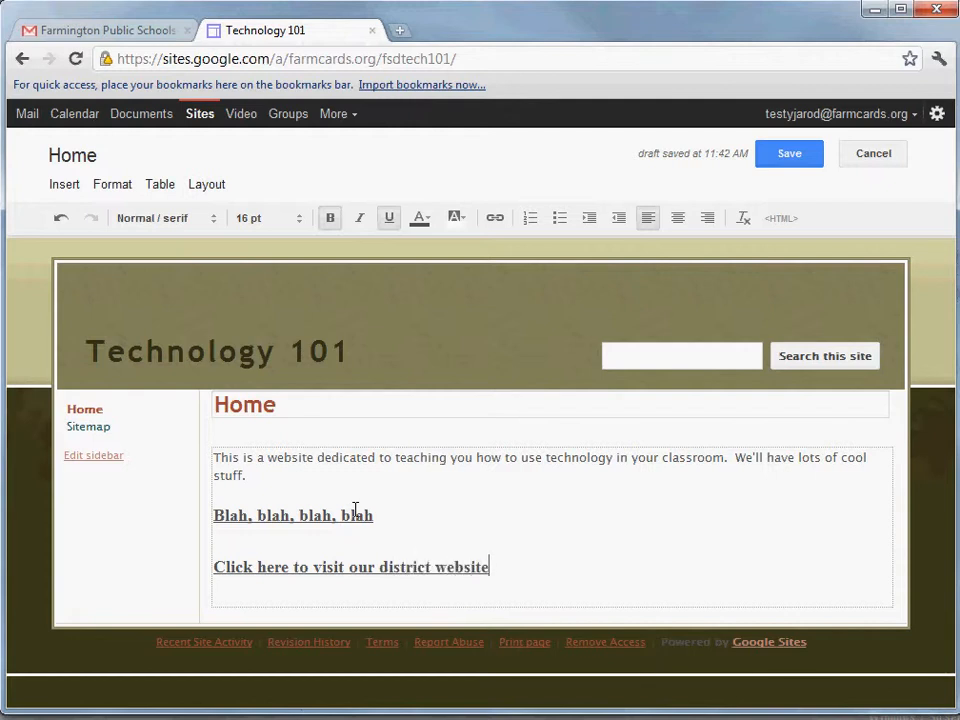
# Step: Remove the bold and underline from the "Click here to visit our district website" line and set its font size to 10 pt
pyautogui.moveTo(491, 568); pyautogui.dragTo(219, 549)
pyautogui.click(330, 218)
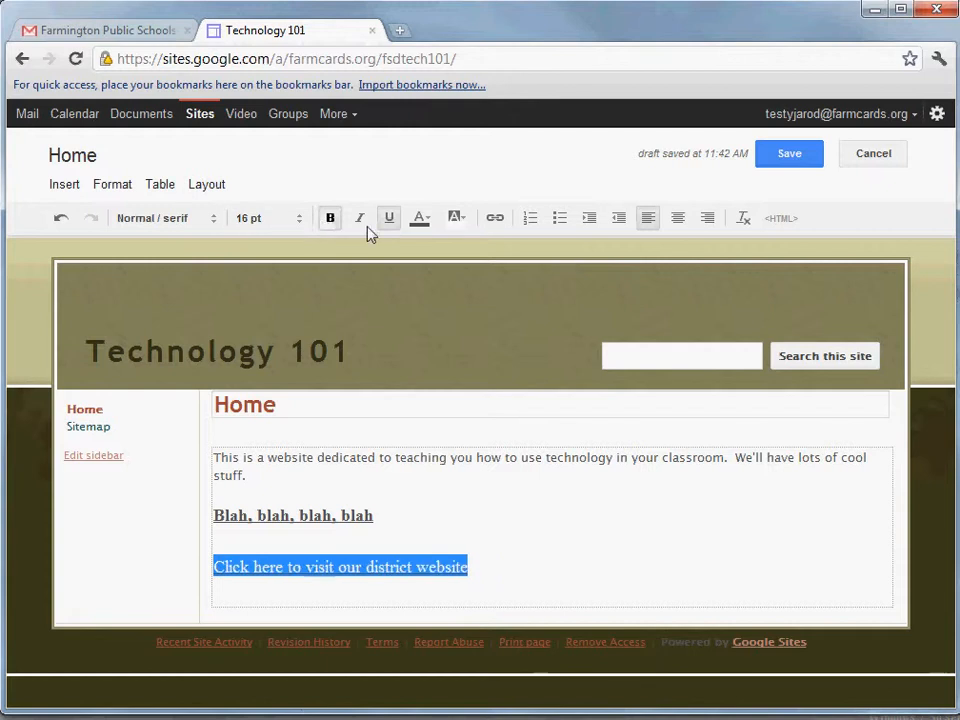
pyautogui.click(295, 225)
pyautogui.click(287, 246)
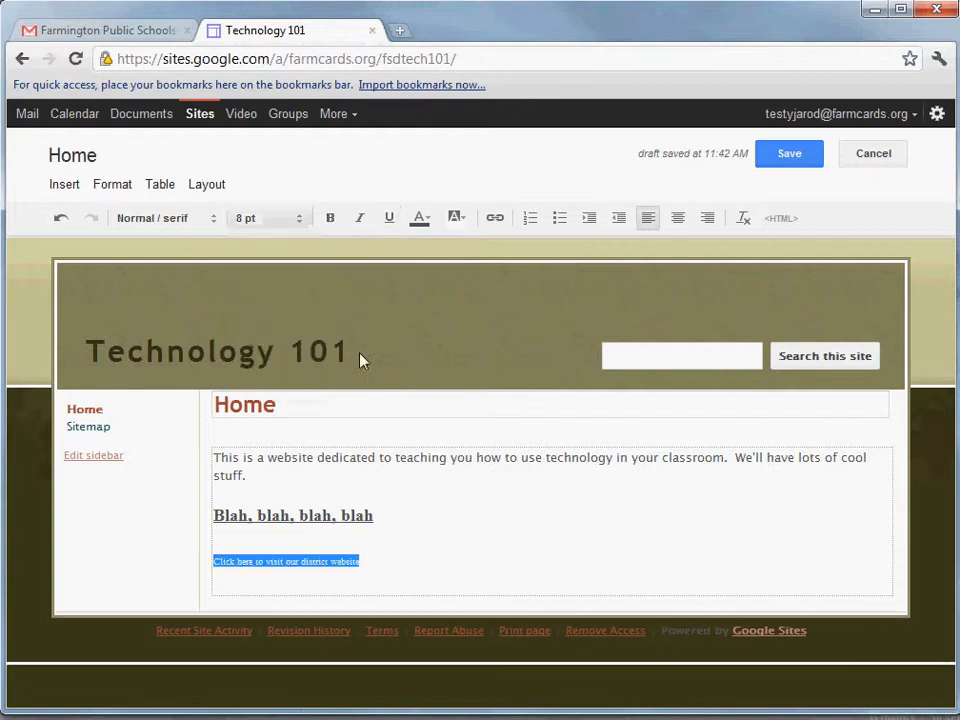
pyautogui.click(270, 218)
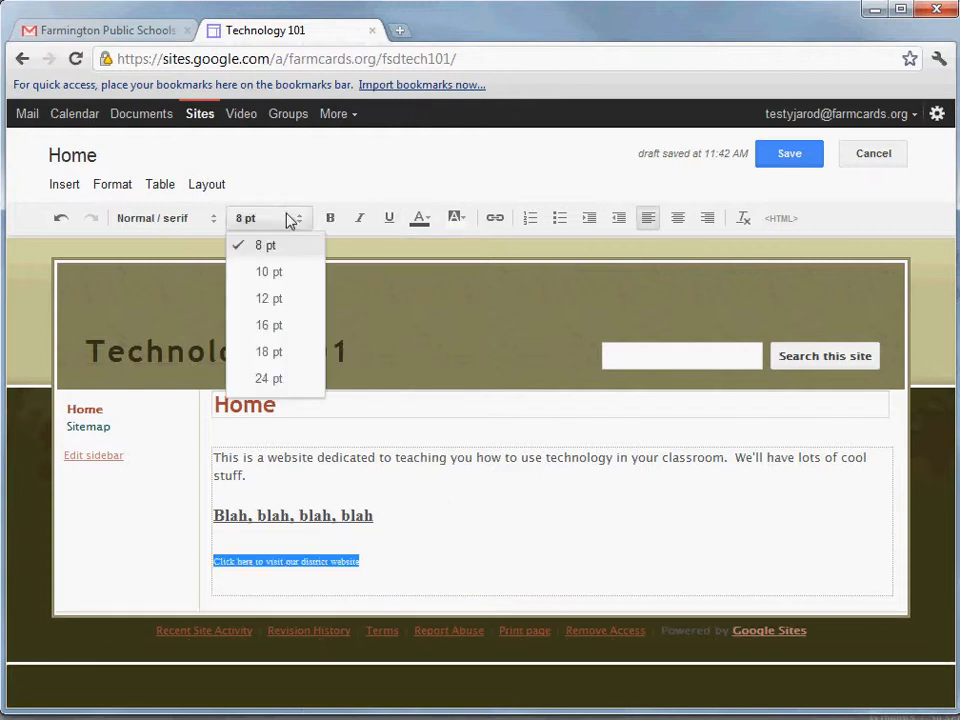
pyautogui.click(279, 275)
pyautogui.click(359, 588)
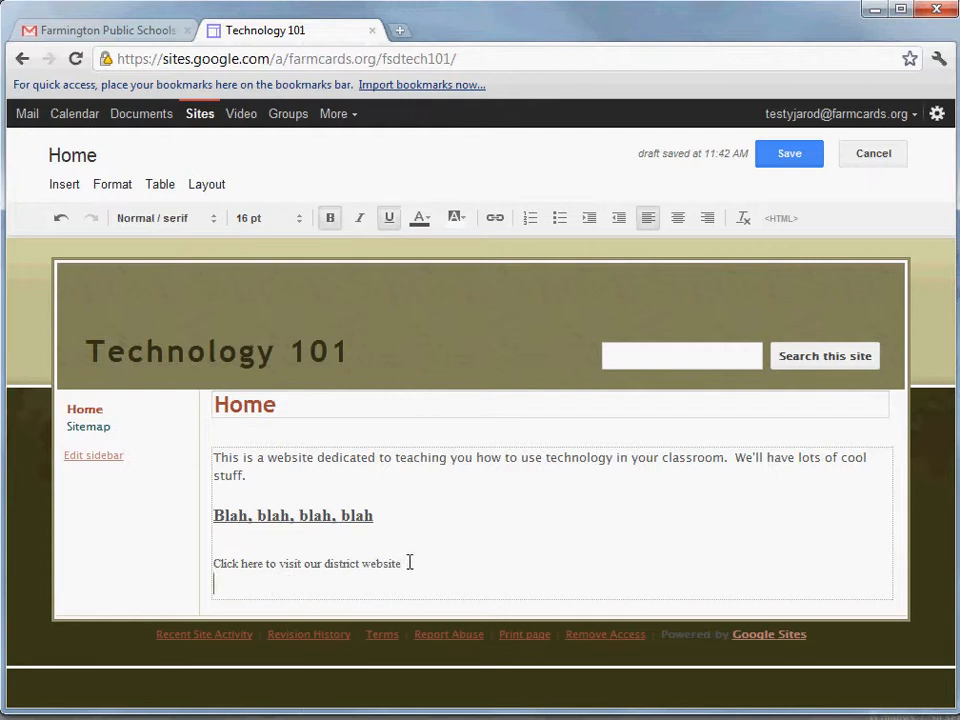
pyautogui.moveTo(409, 563); pyautogui.dragTo(211, 563)
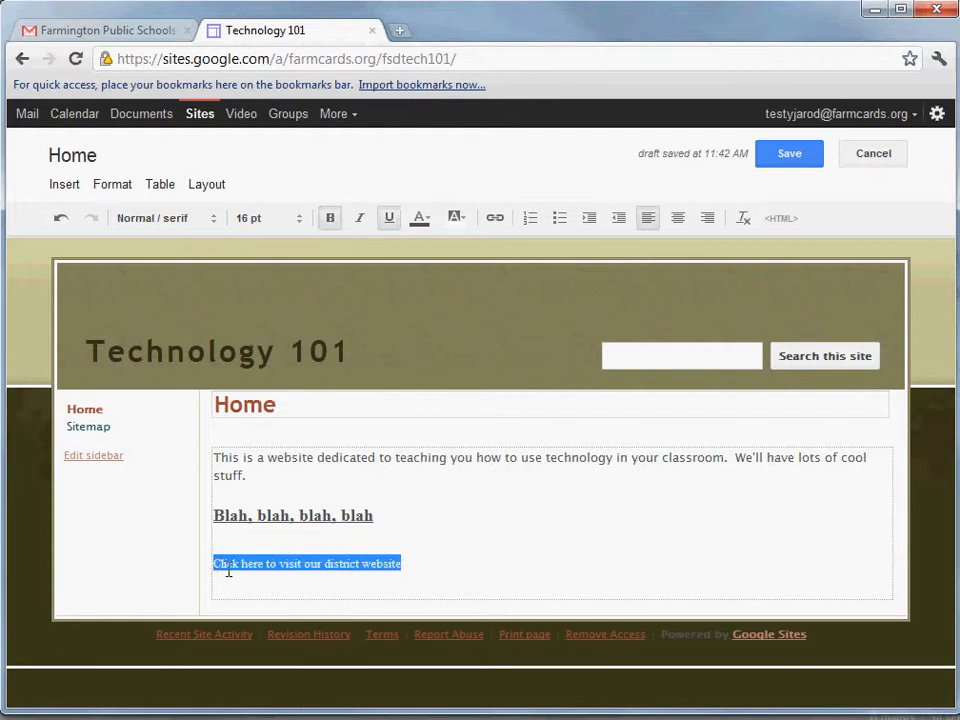
pyautogui.click(497, 222)
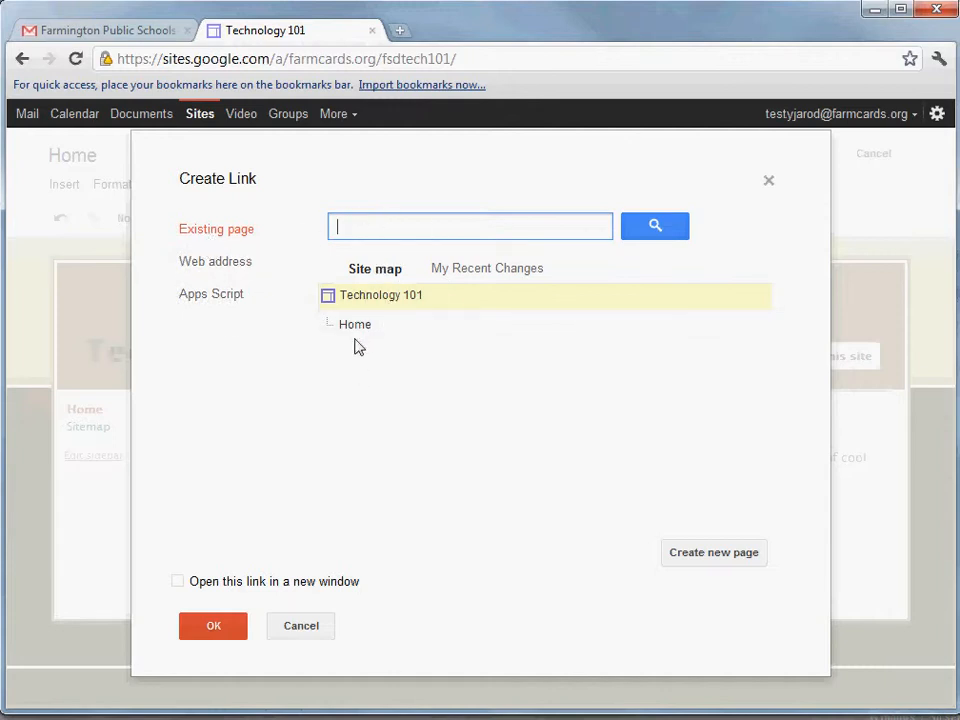
pyautogui.click(213, 264)
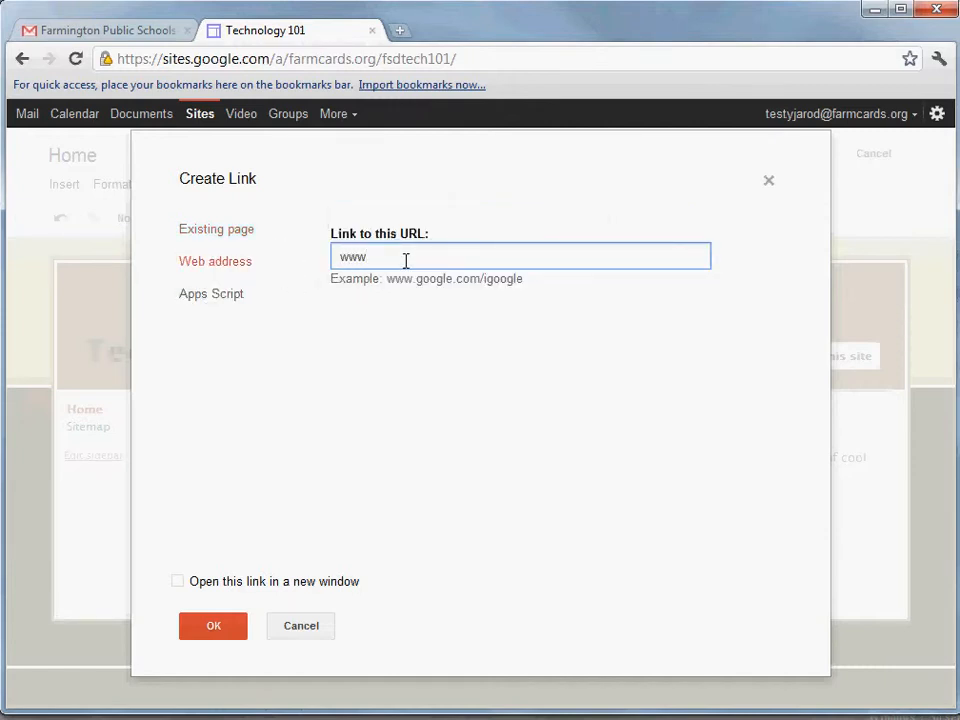
pyautogui.write('www.farmcards.org')
pyautogui.click(235, 628)
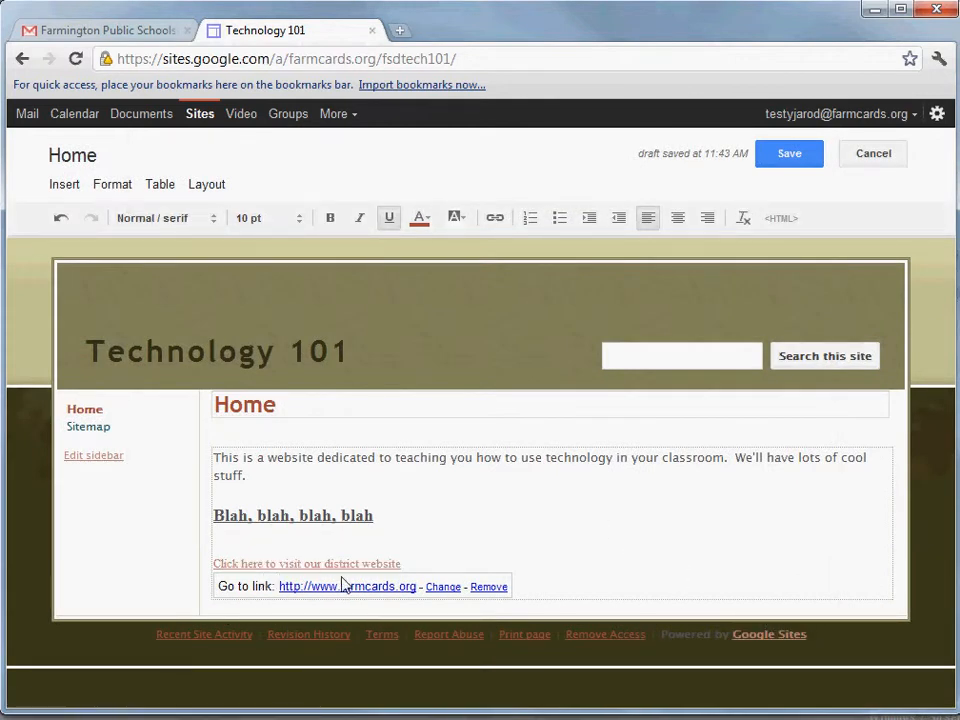
# Step: Save the Home page, test its district website link and return to the site
pyautogui.click(786, 164)
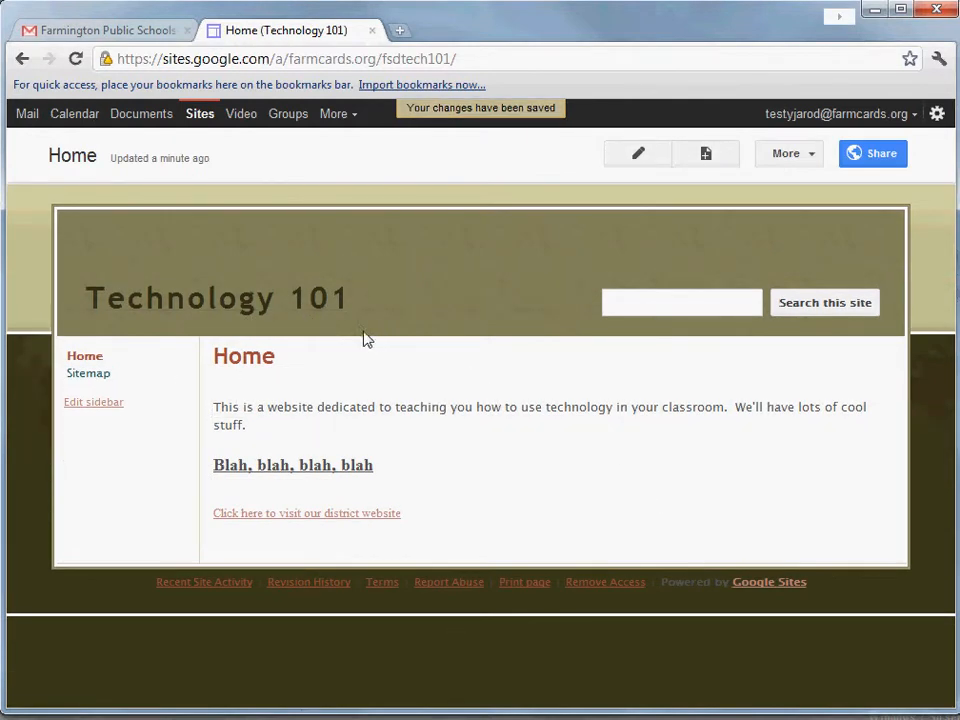
pyautogui.click(279, 524)
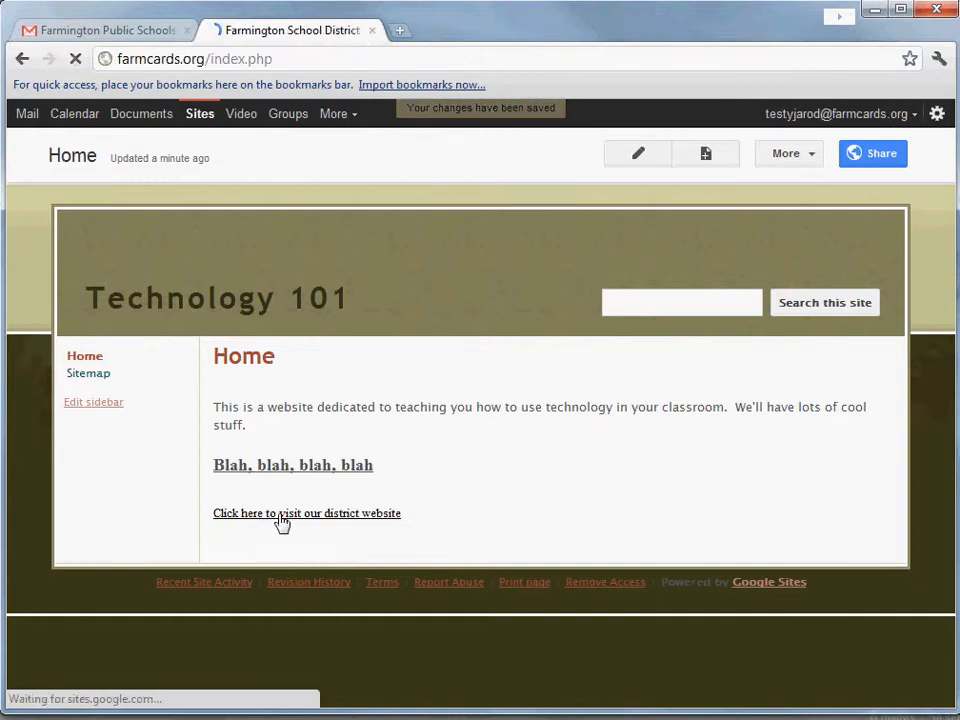
pyautogui.click(24, 60)
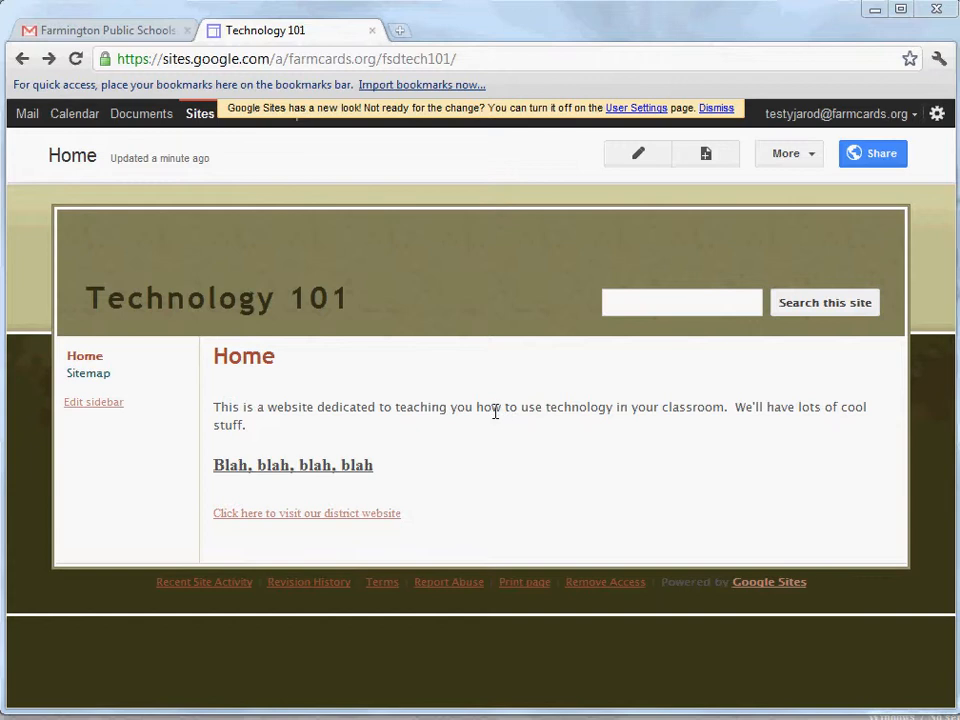
# Step: Create a top-level page named "Worksheet Downloads" using the File Cabinet template
pyautogui.click(705, 155)
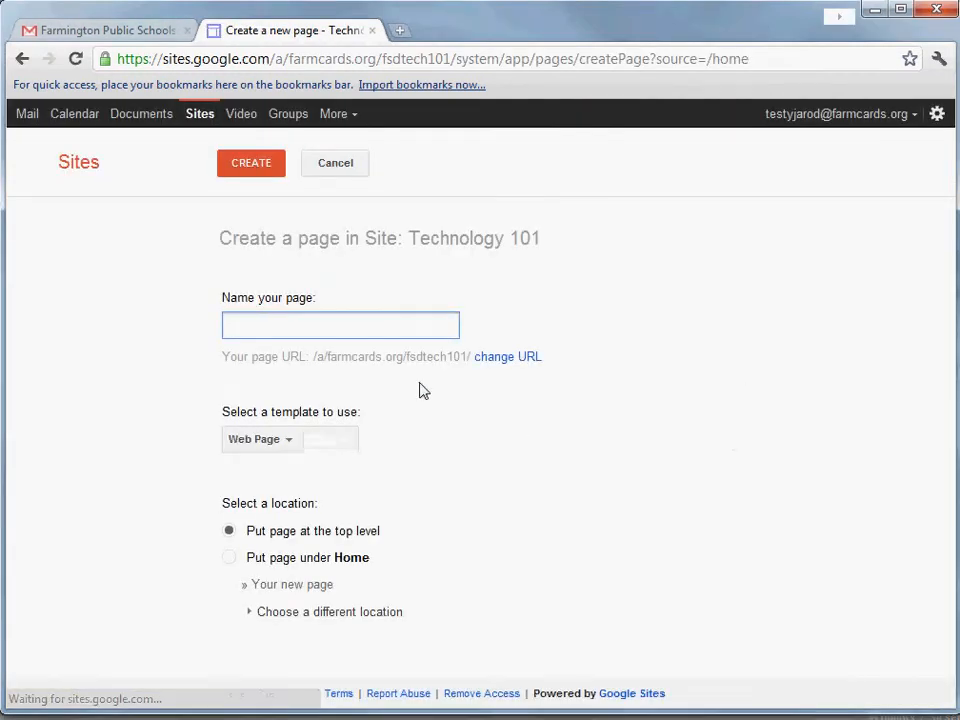
pyautogui.write('Workshe')
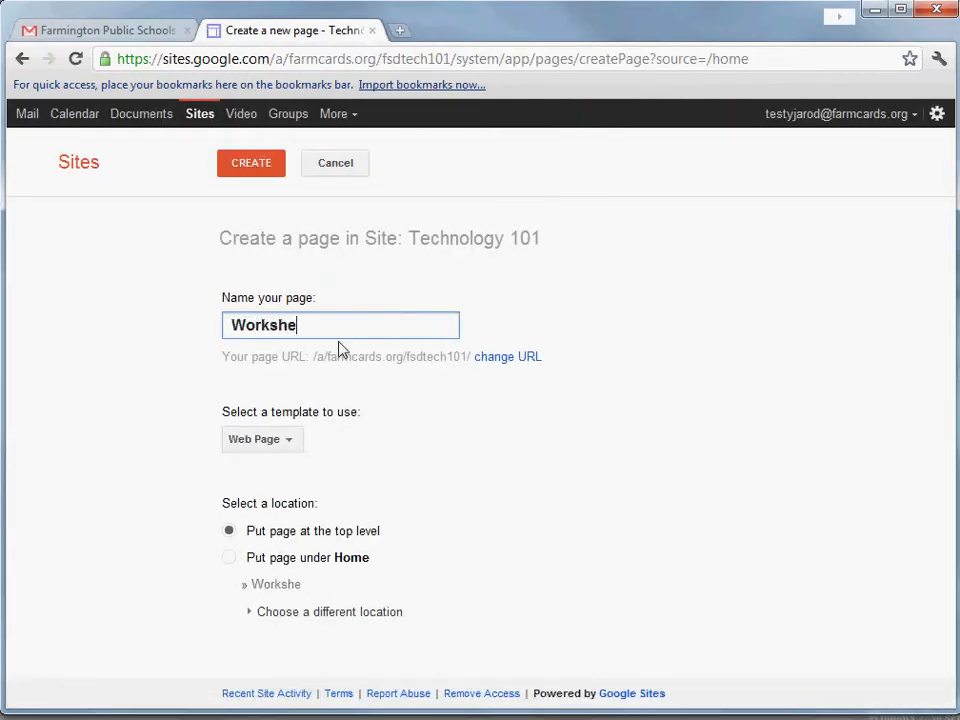
pyautogui.write('et Down')
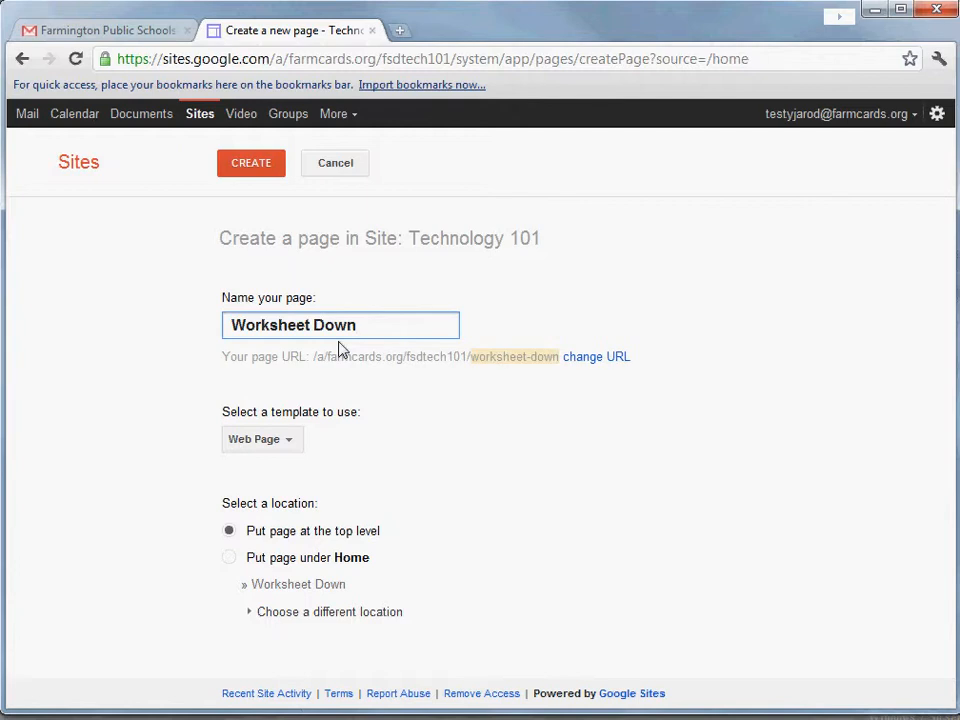
pyautogui.write('loads')
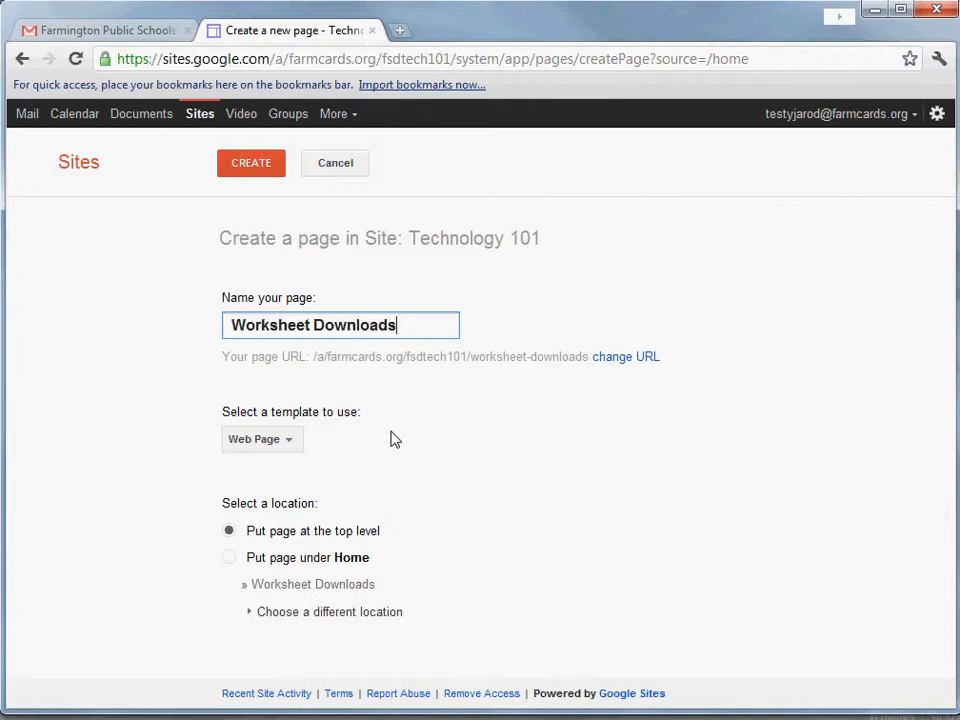
pyautogui.click(290, 441)
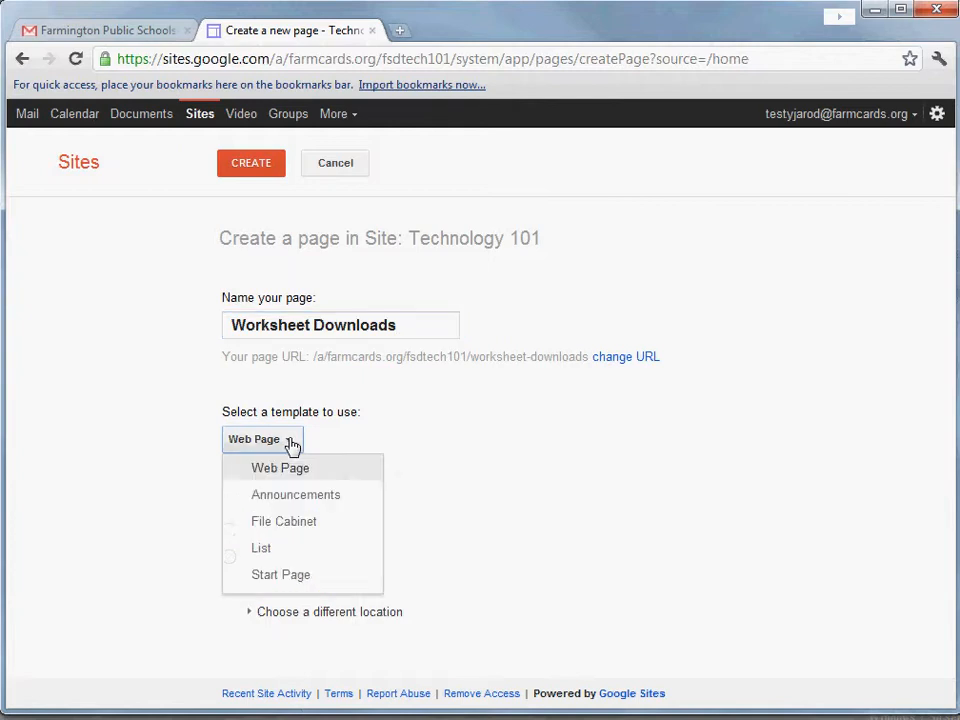
pyautogui.click(293, 524)
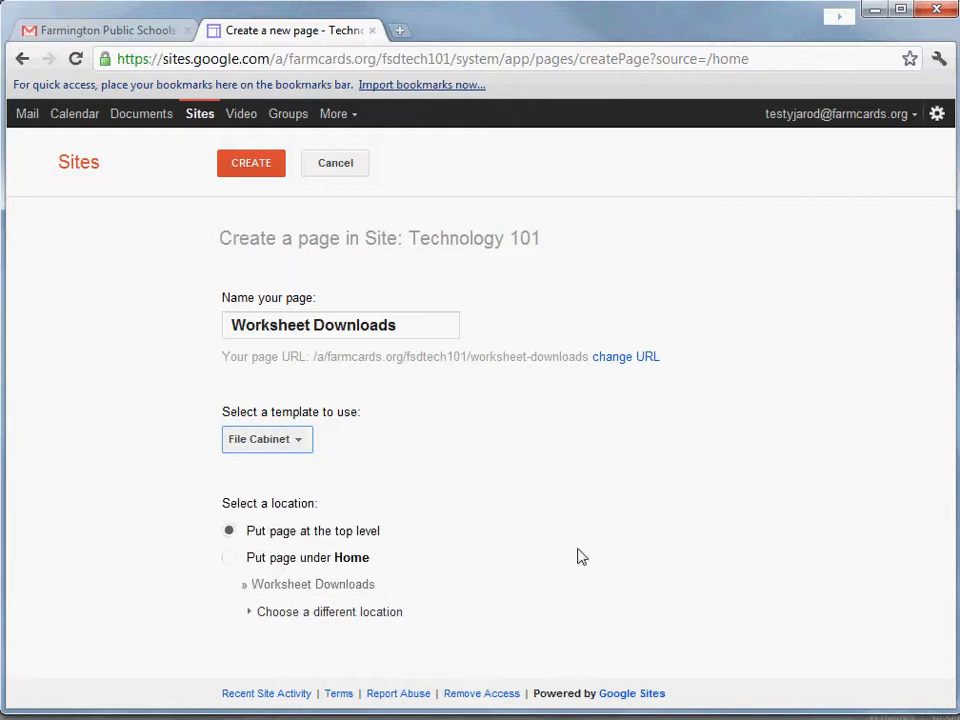
pyautogui.click(249, 162)
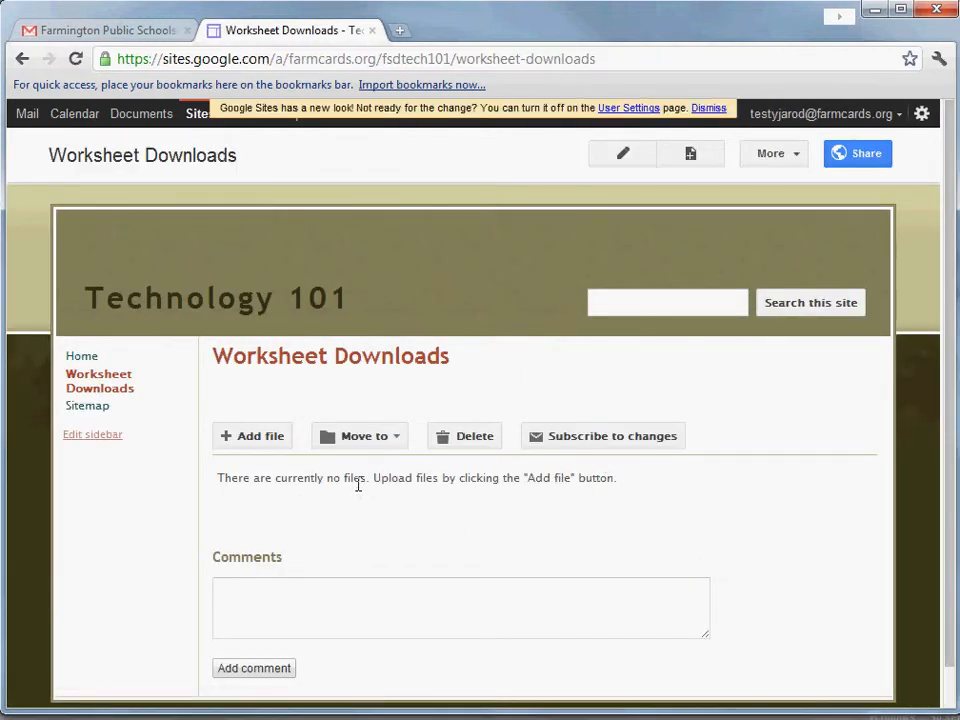
# Step: Upload the PDF whose name ends in 20111110_092053 from the computer's Downloads folder to the Worksheet Downloads page
pyautogui.click(252, 442)
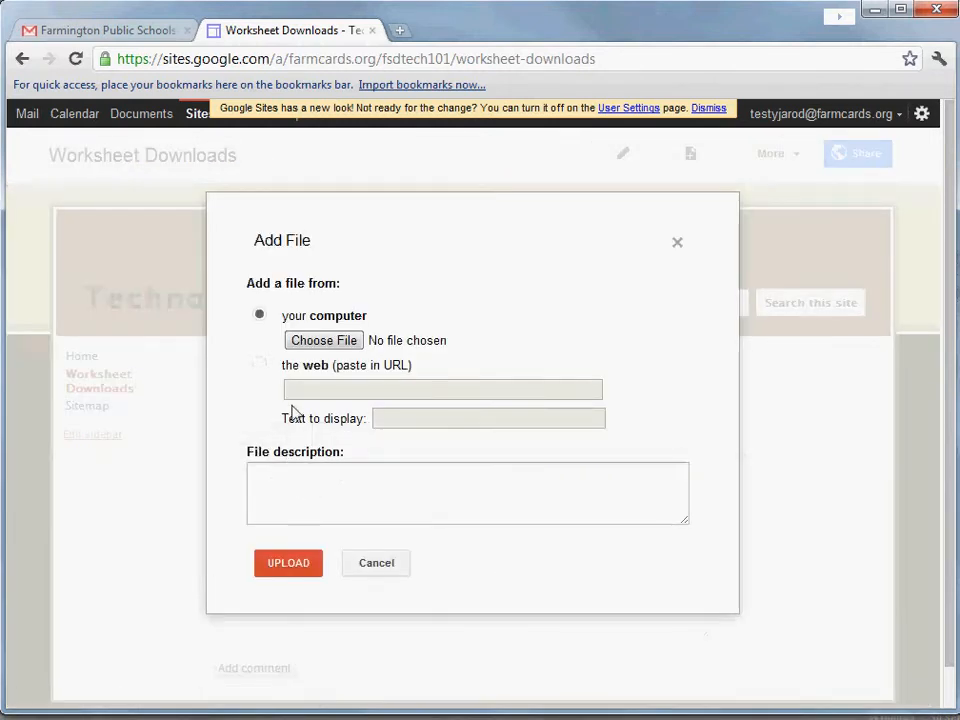
pyautogui.click(298, 342)
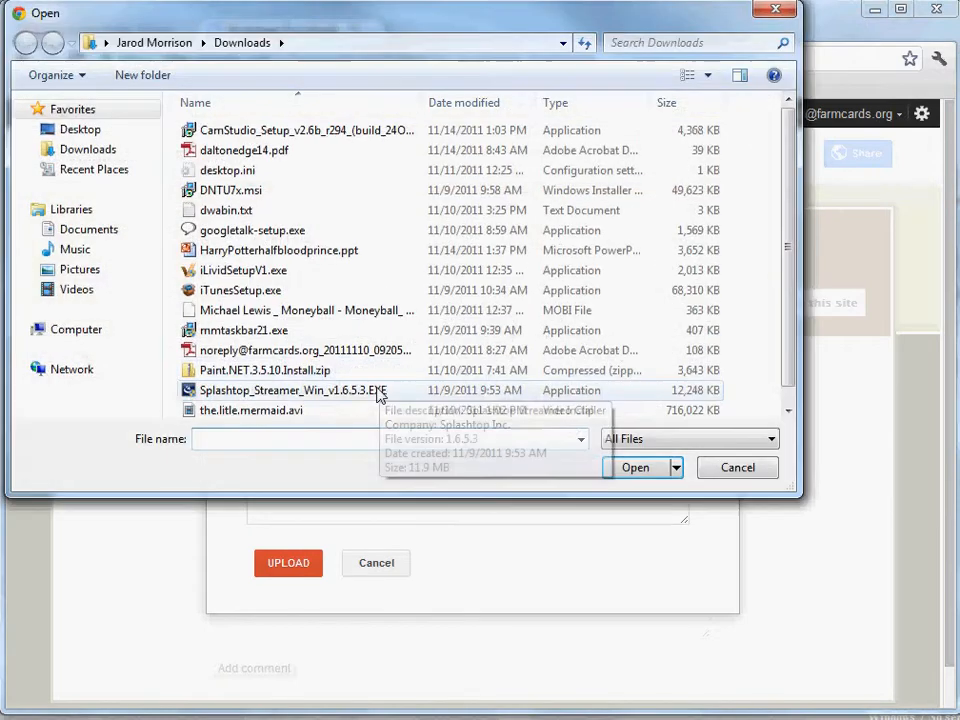
pyautogui.click(270, 350)
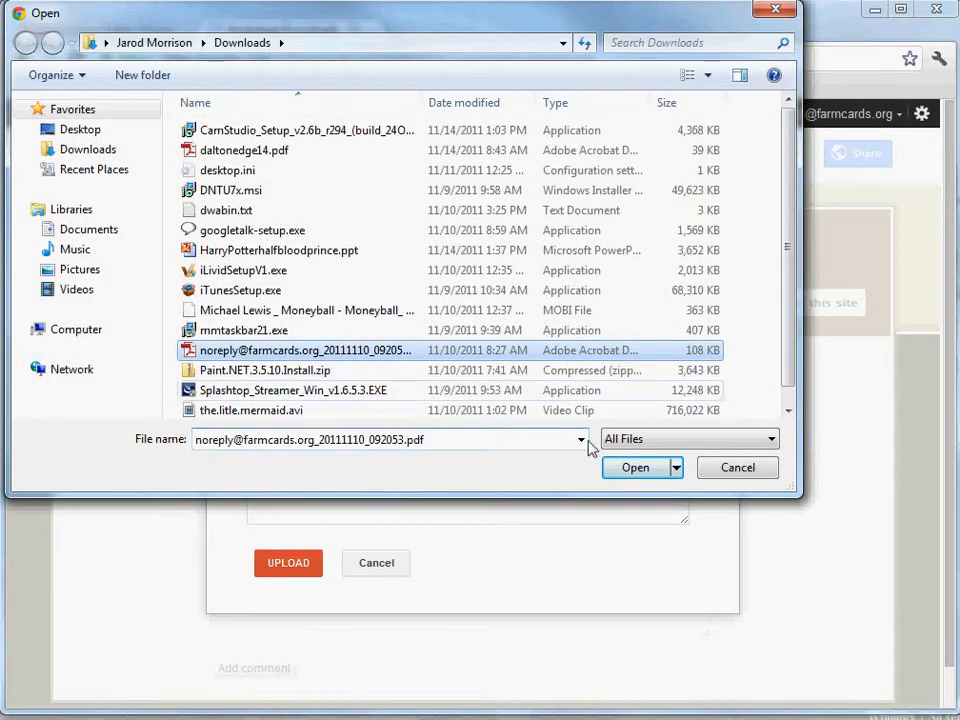
pyautogui.click(642, 472)
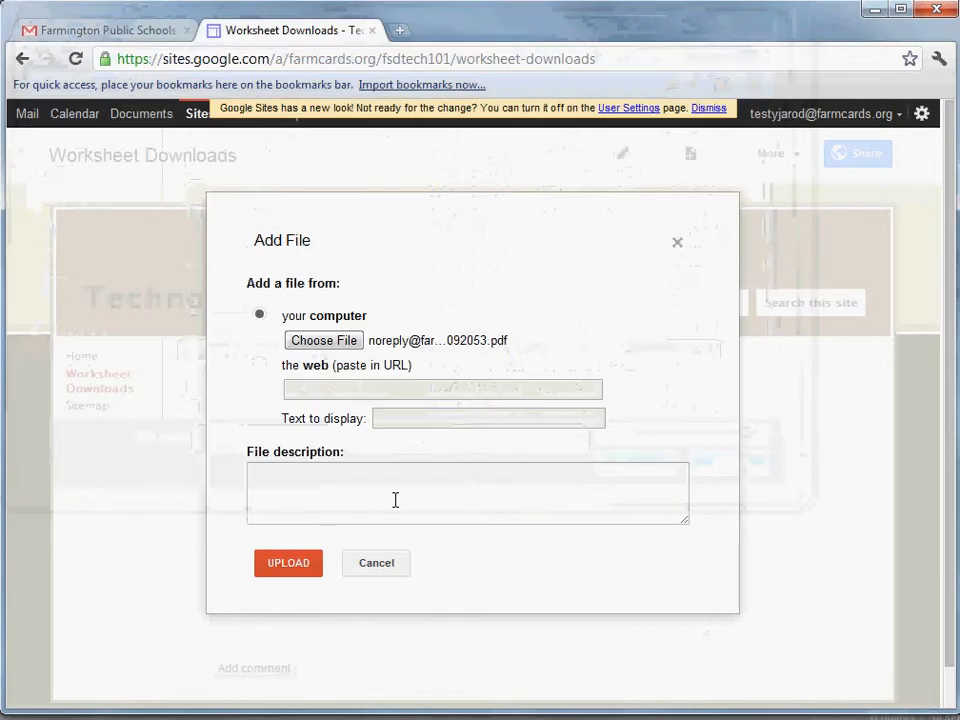
pyautogui.click(287, 566)
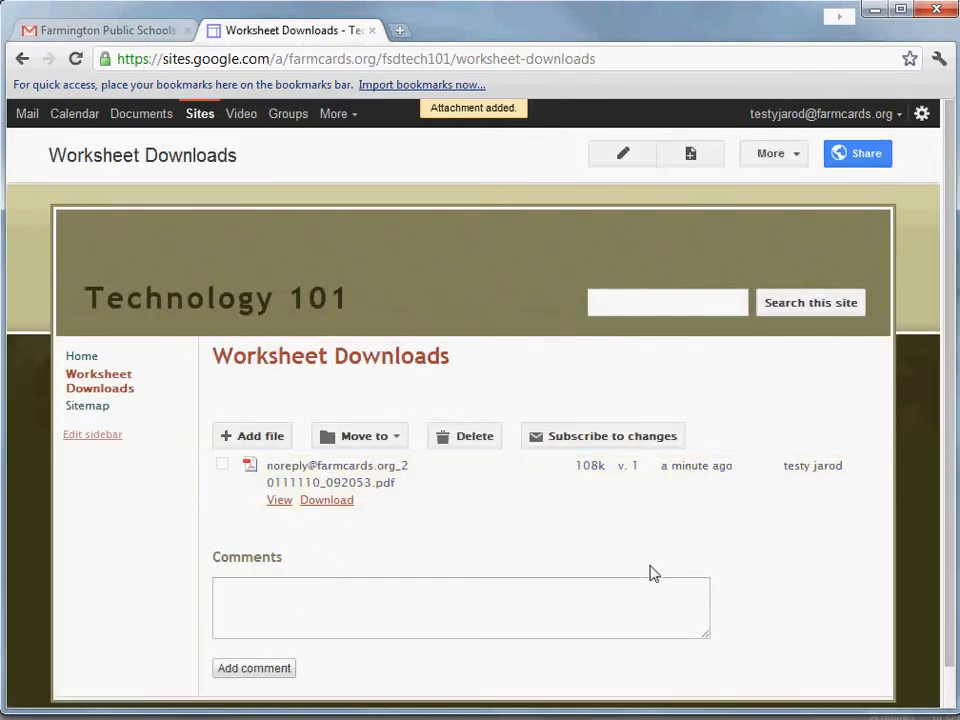
pyautogui.click(257, 440)
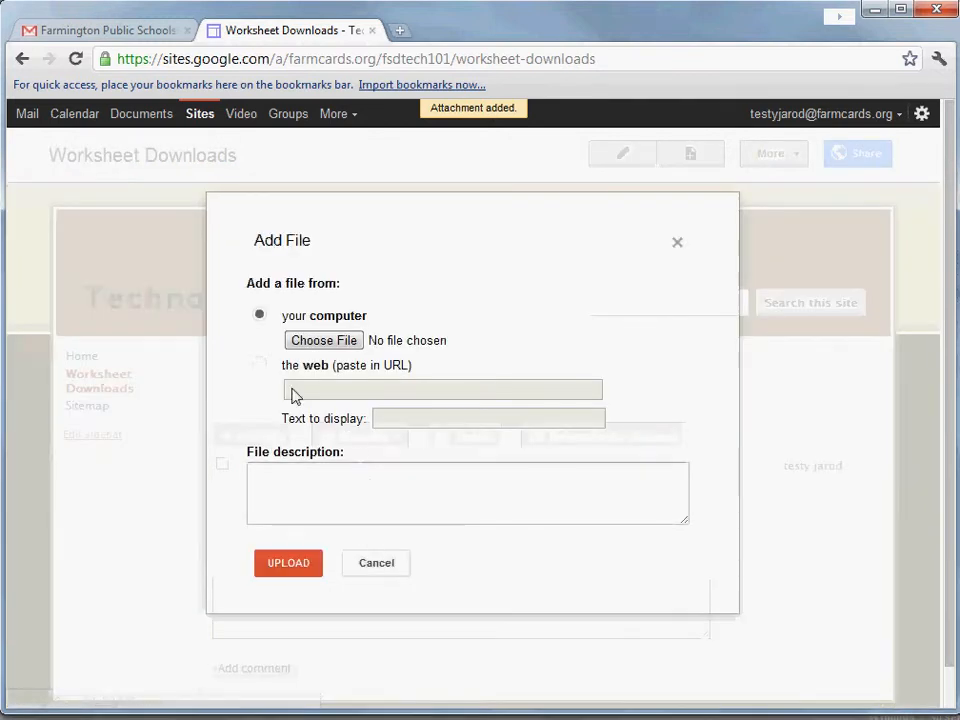
pyautogui.click(259, 365)
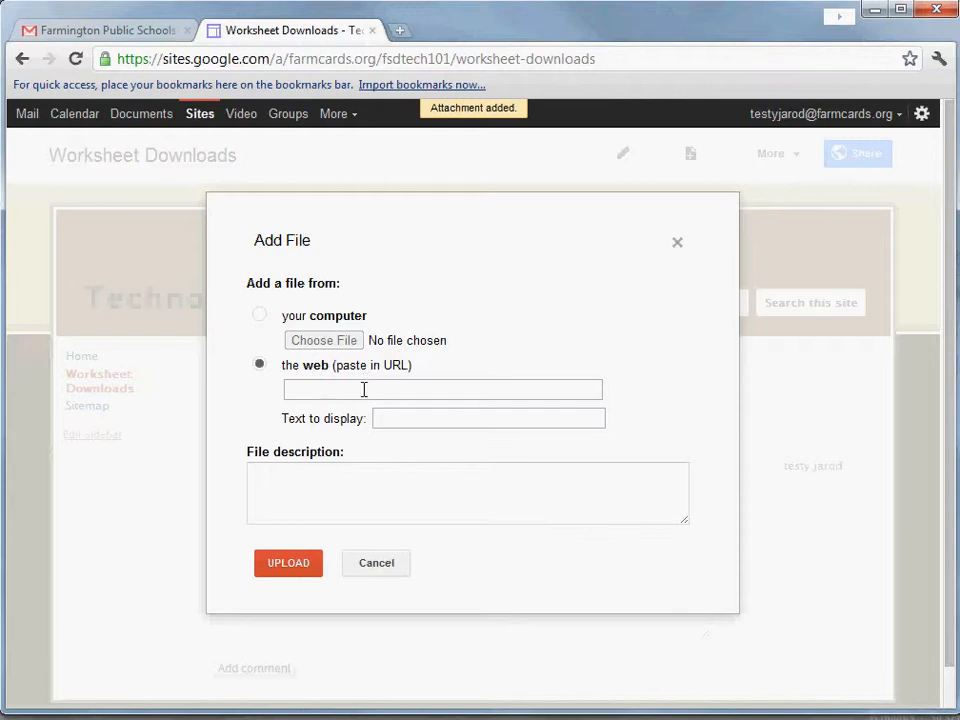
pyautogui.click(304, 388)
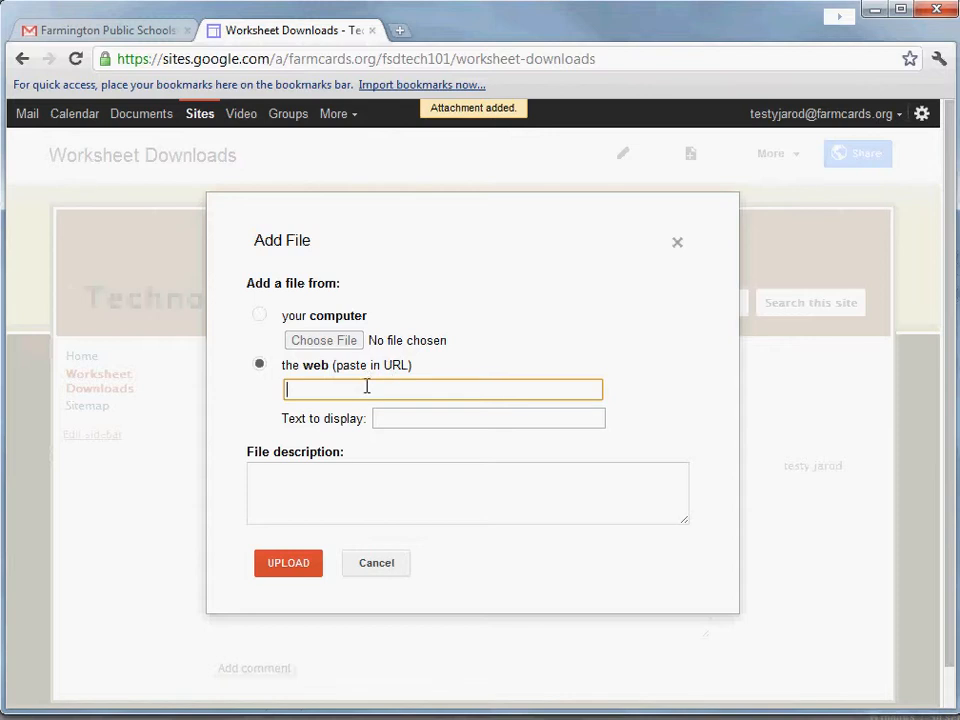
pyautogui.click(377, 563)
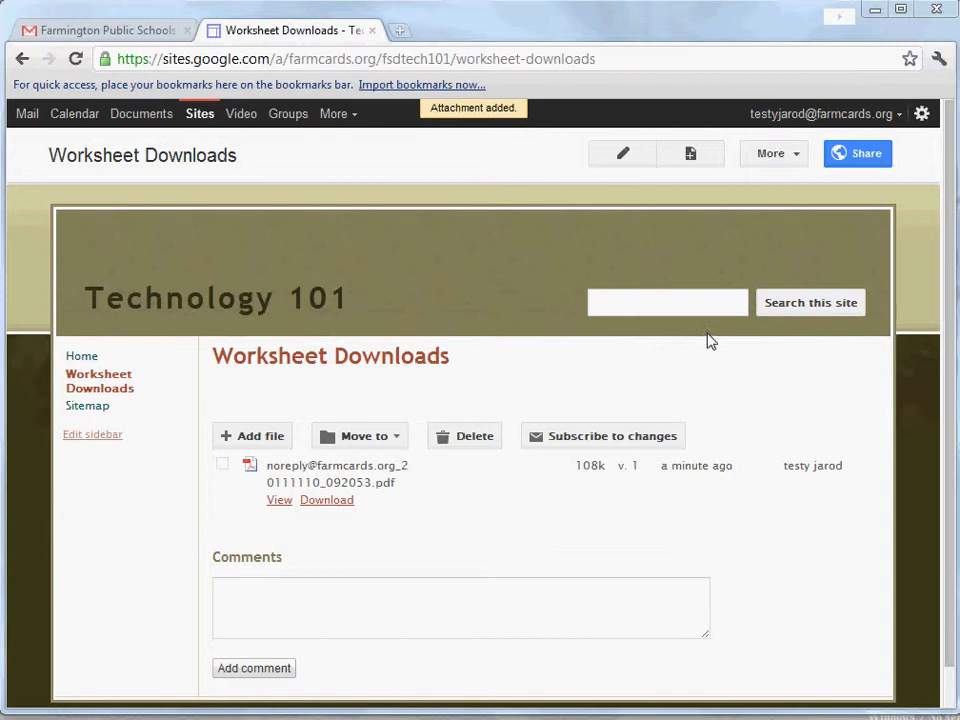
# Step: Create a top-level page named "Class Calendar" using the Web Page template
pyautogui.click(696, 160)
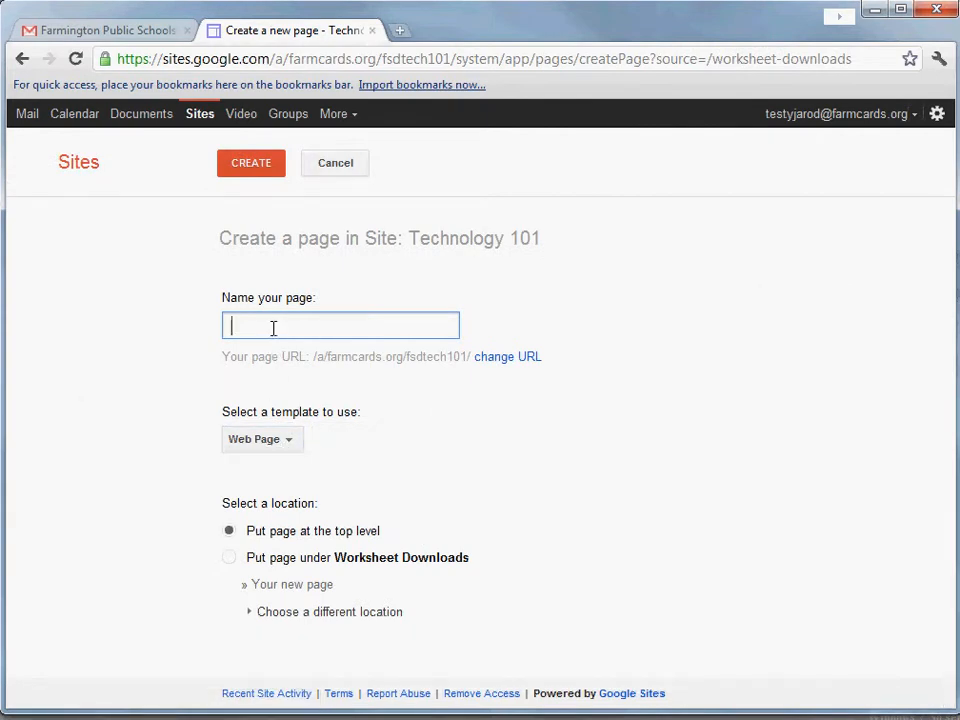
pyautogui.write('Class C')
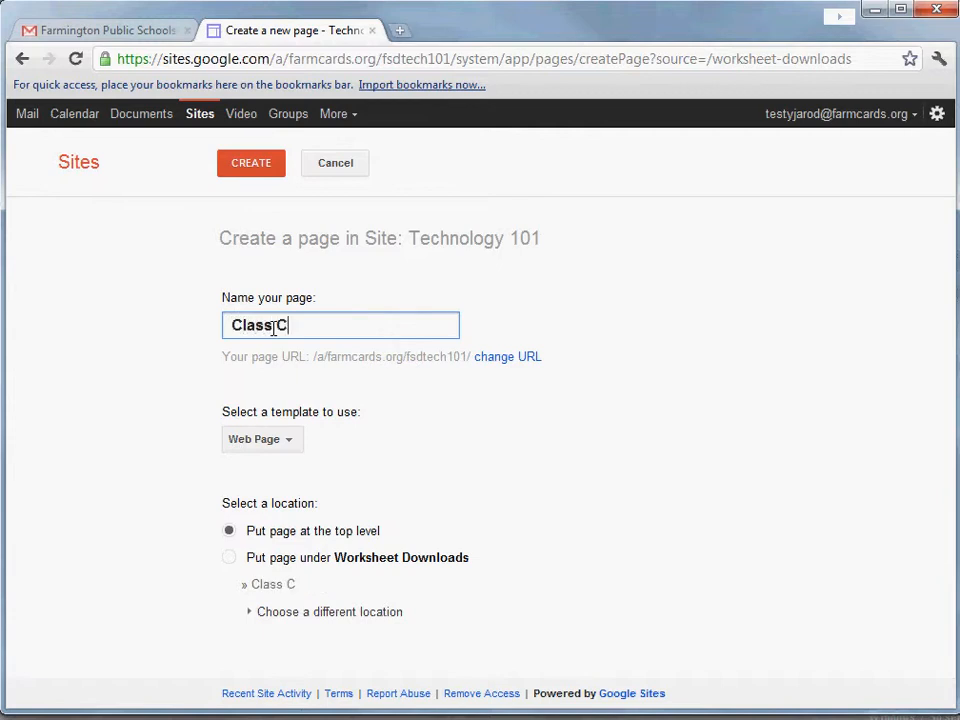
pyautogui.write('alendar')
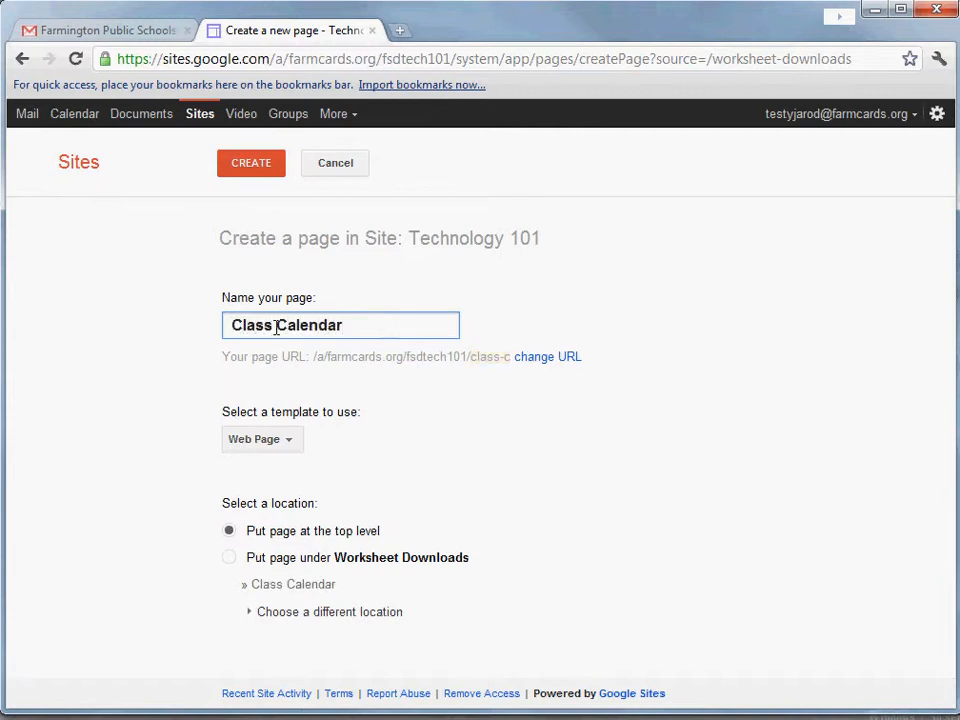
pyautogui.click(252, 172)
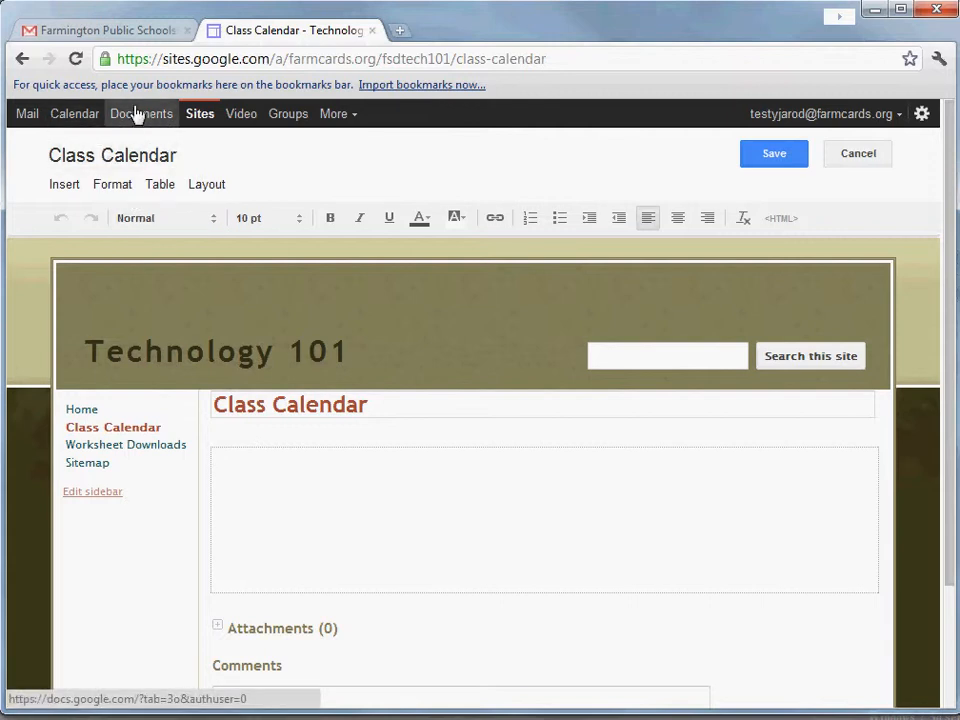
# Step: Insert the Technology 101 Calendar into the Class Calendar page with its default display options and save the page
pyautogui.click(62, 186)
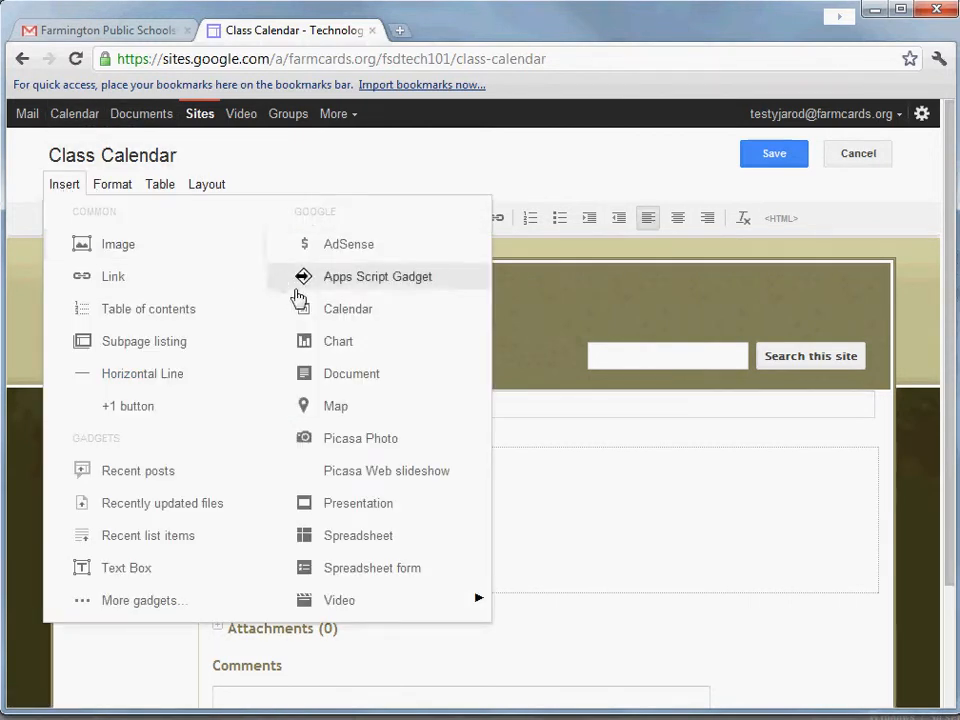
pyautogui.click(354, 312)
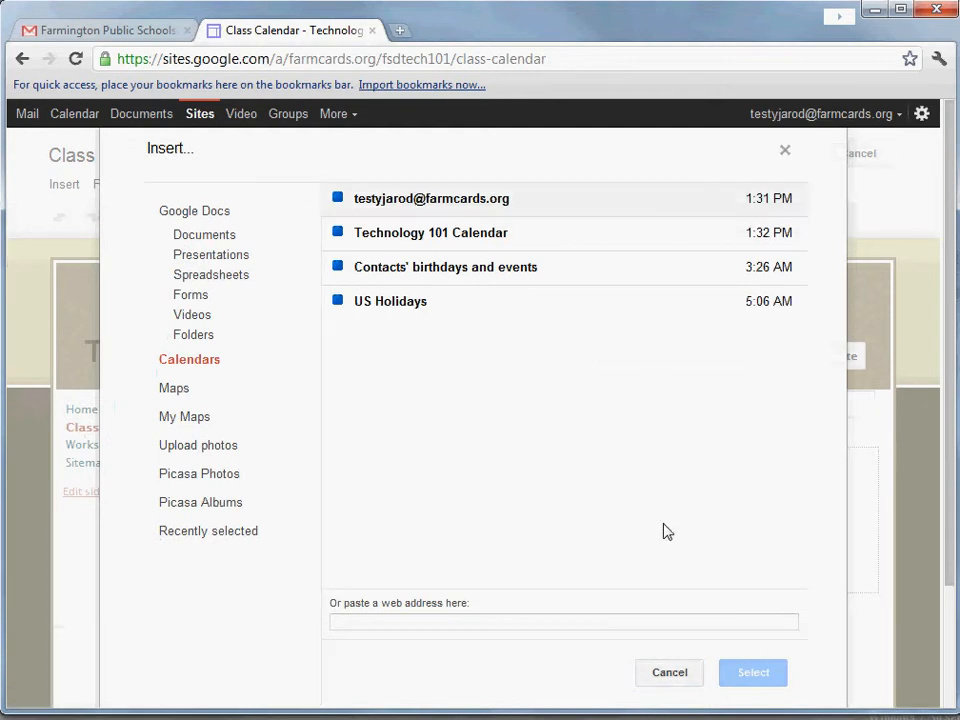
pyautogui.click(397, 240)
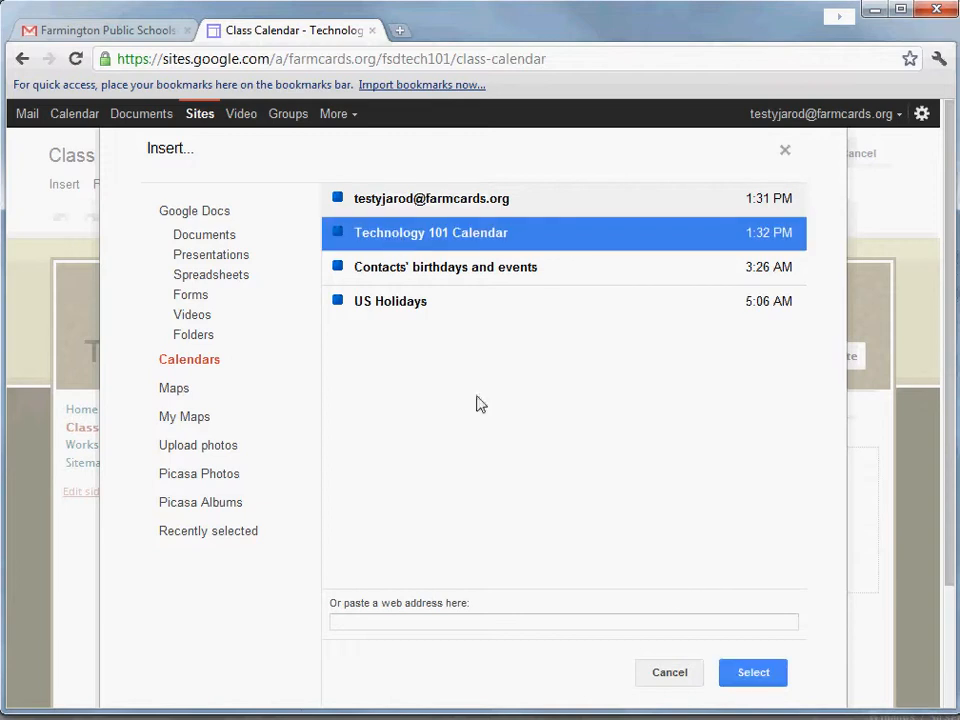
pyautogui.click(757, 675)
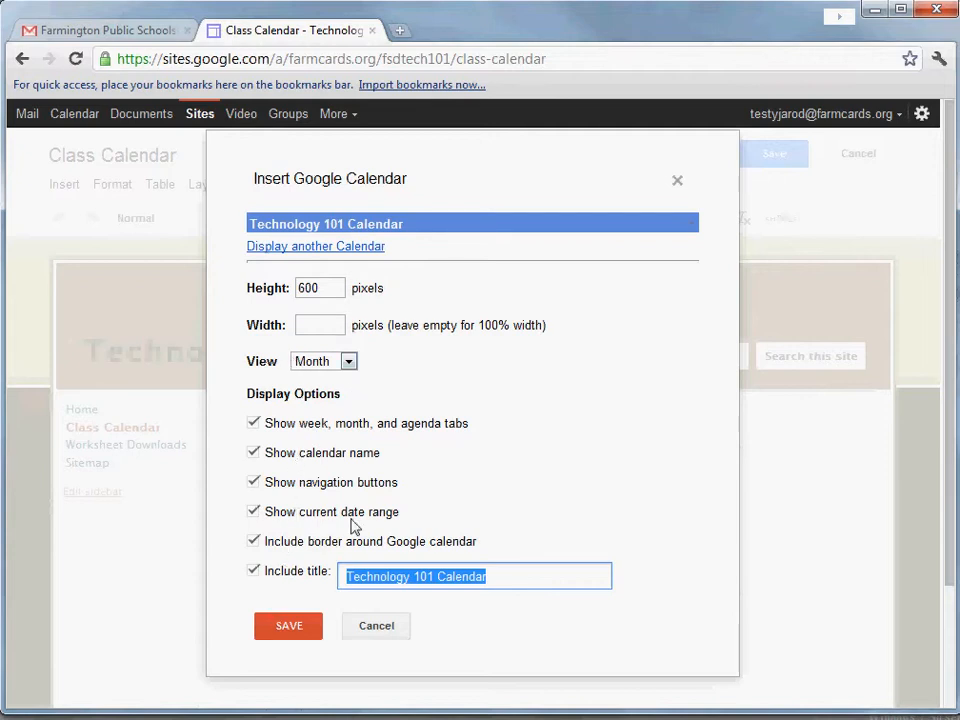
pyautogui.click(289, 627)
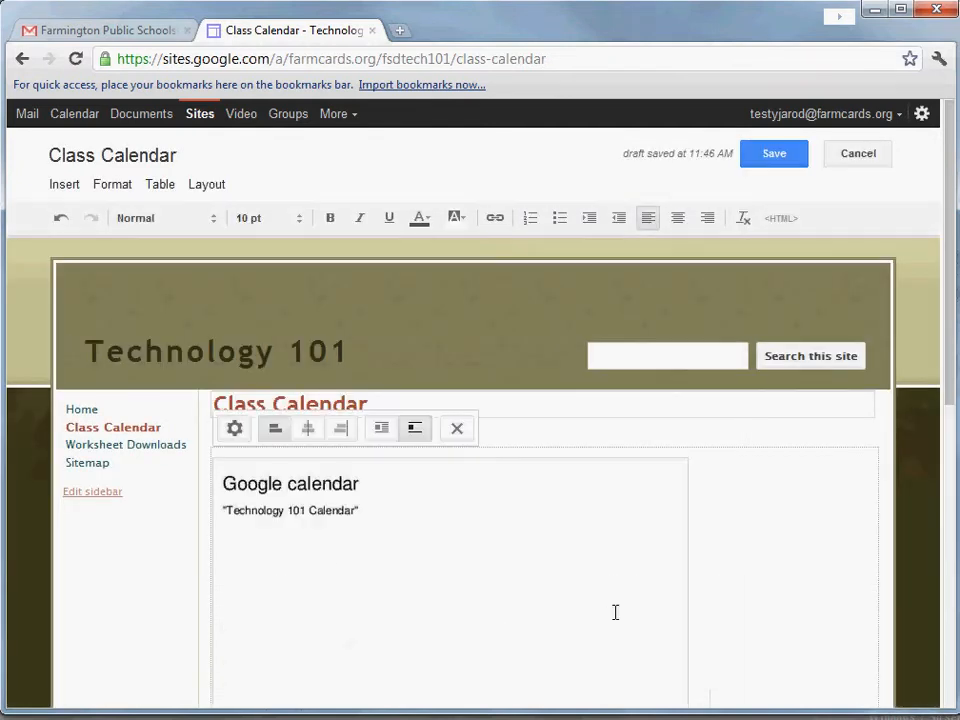
pyautogui.click(749, 154)
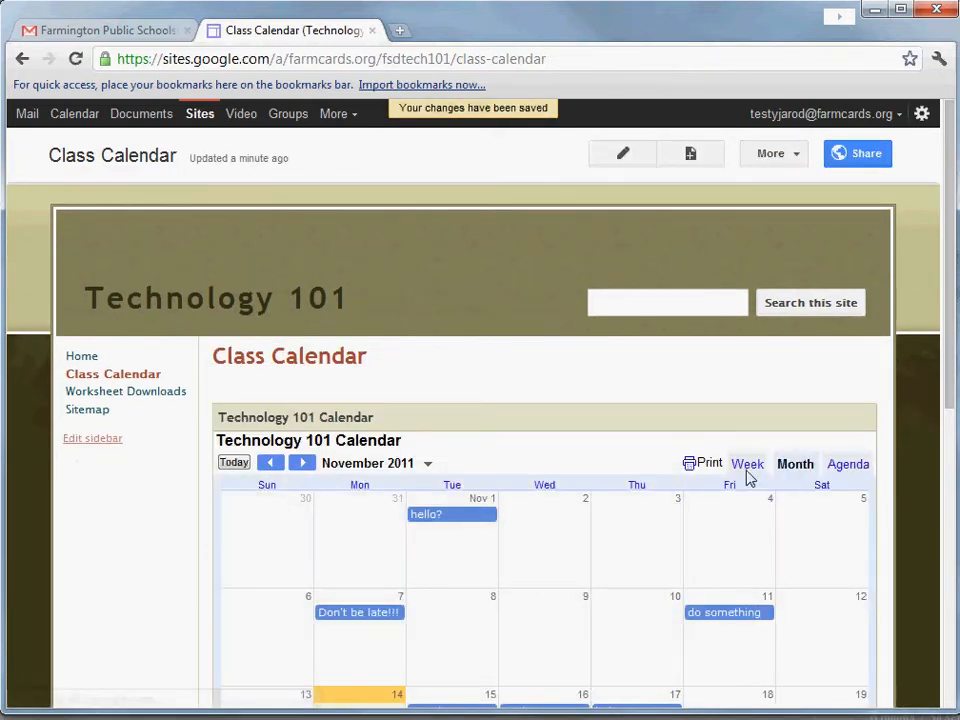
pyautogui.scroll(-4, 746, 476)
pyautogui.scroll(3, 722, 474)
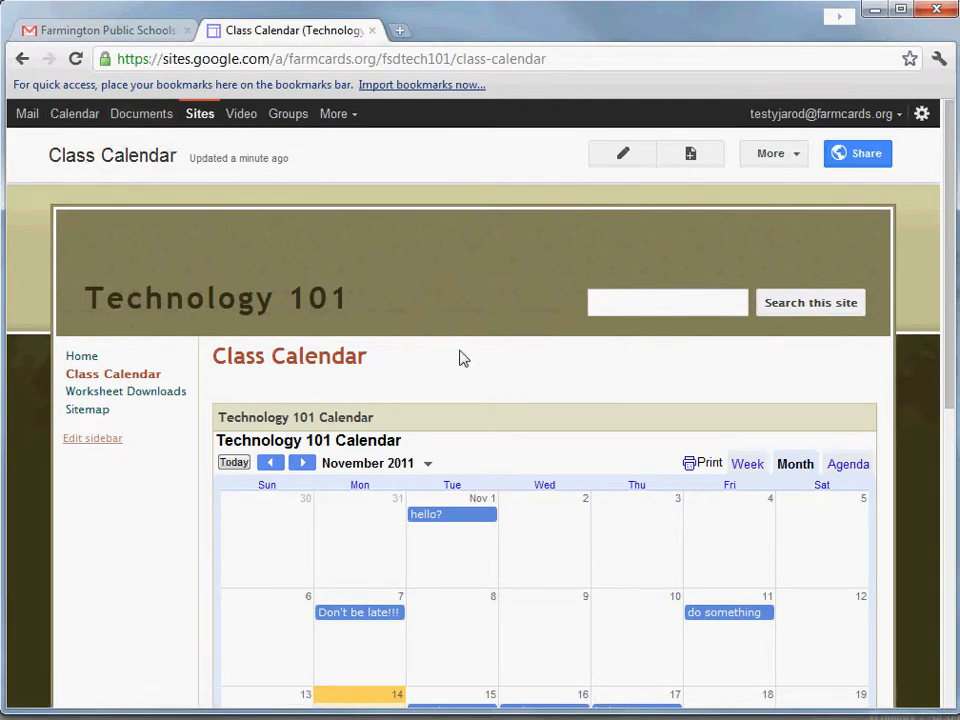
# Step: Create a top-level page named "Assignment List" using the List template
pyautogui.click(691, 155)
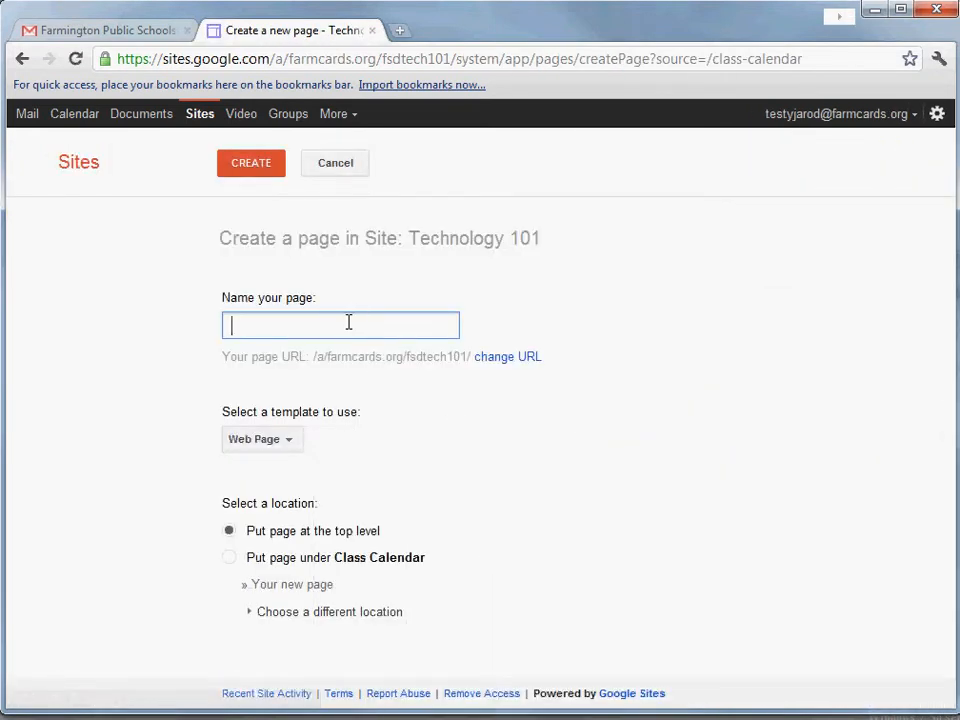
pyautogui.write('Assignment List')
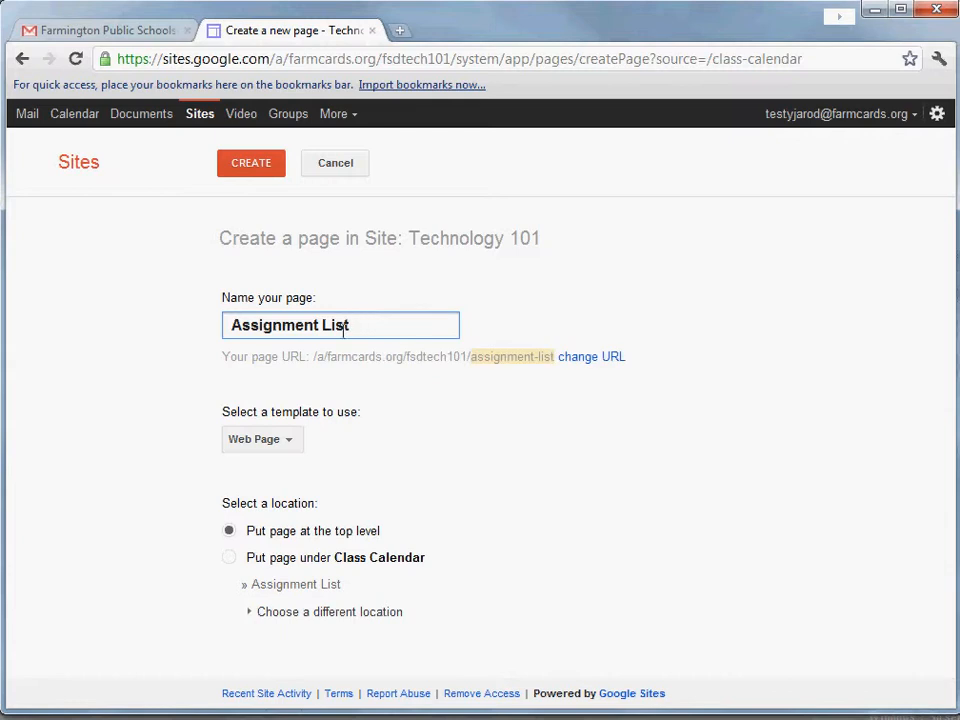
pyautogui.click(268, 445)
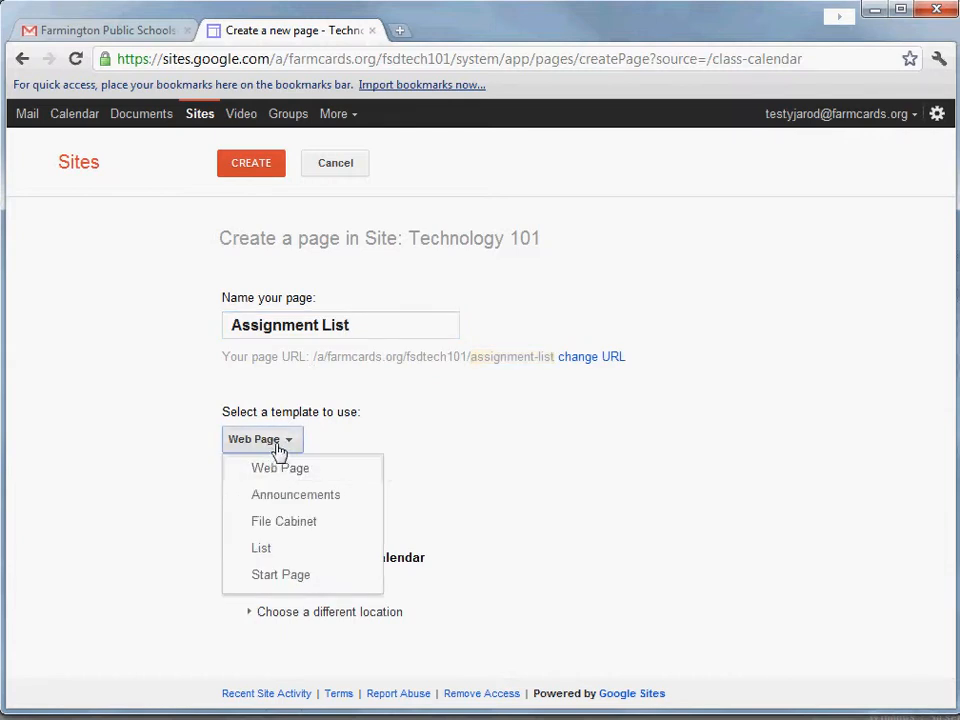
pyautogui.click(272, 551)
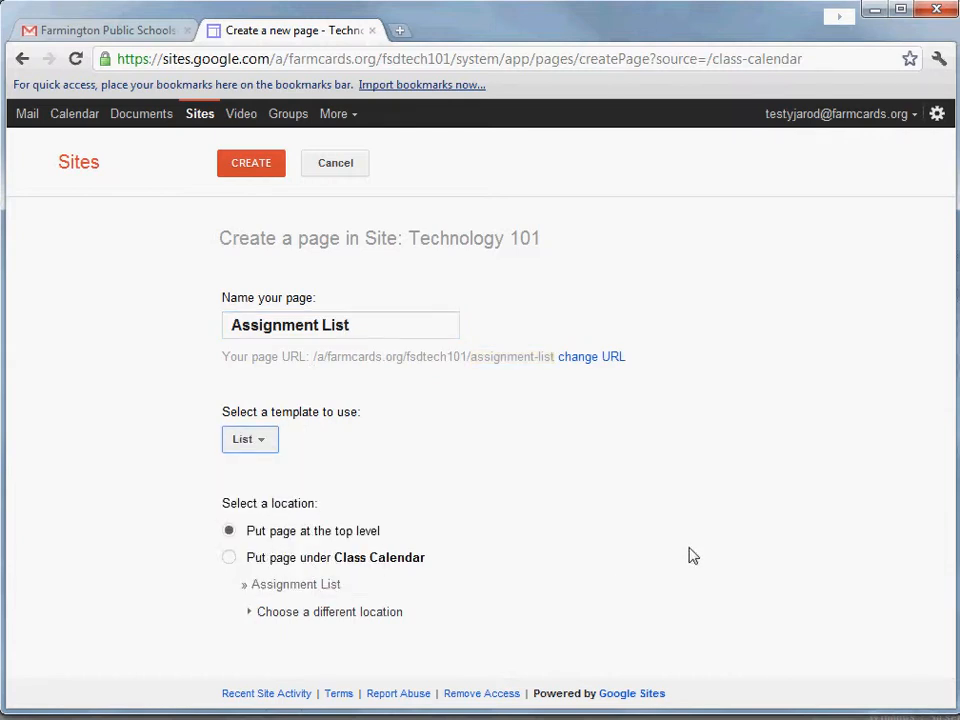
pyautogui.click(268, 166)
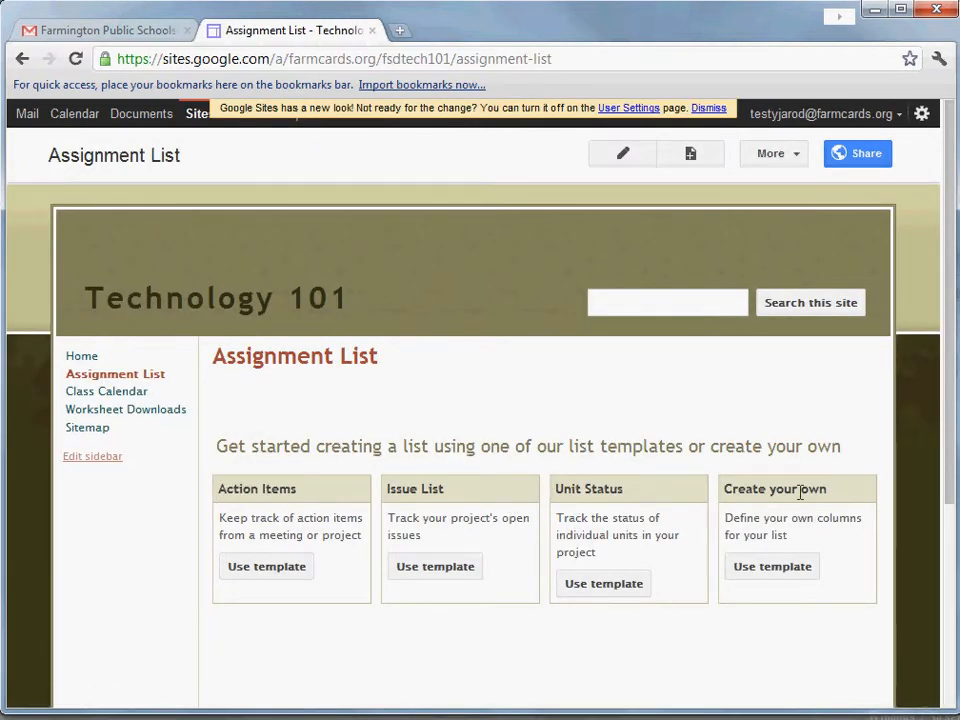
# Step: Set up a custom list on the Assignment List page with text columns Assignment, Description, Due Date and Points Possible, and save it
pyautogui.click(763, 567)
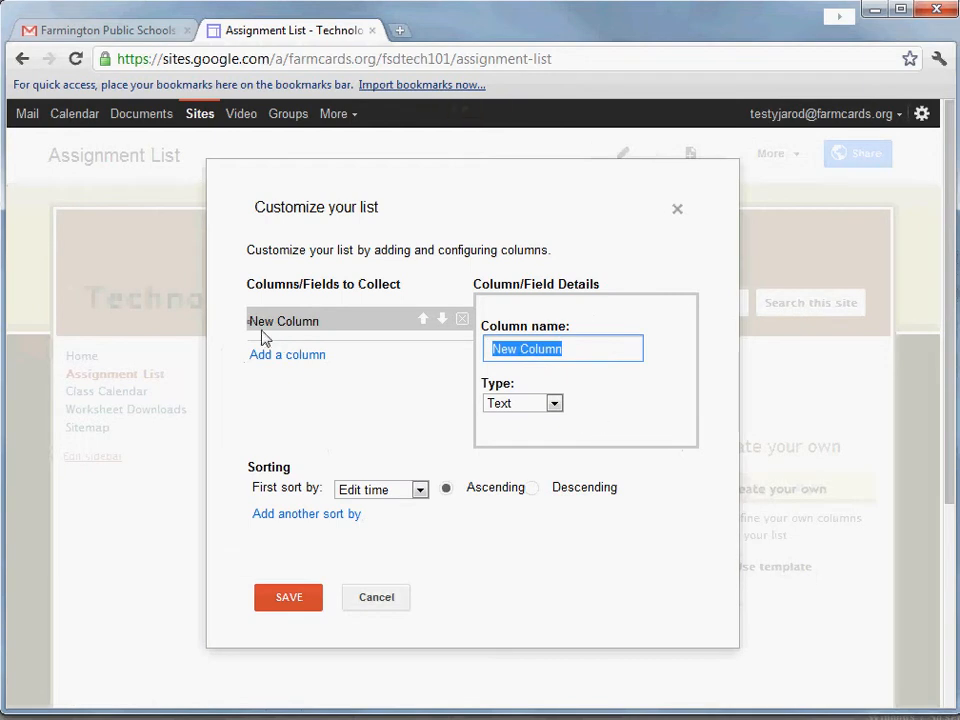
pyautogui.write('Assignm')
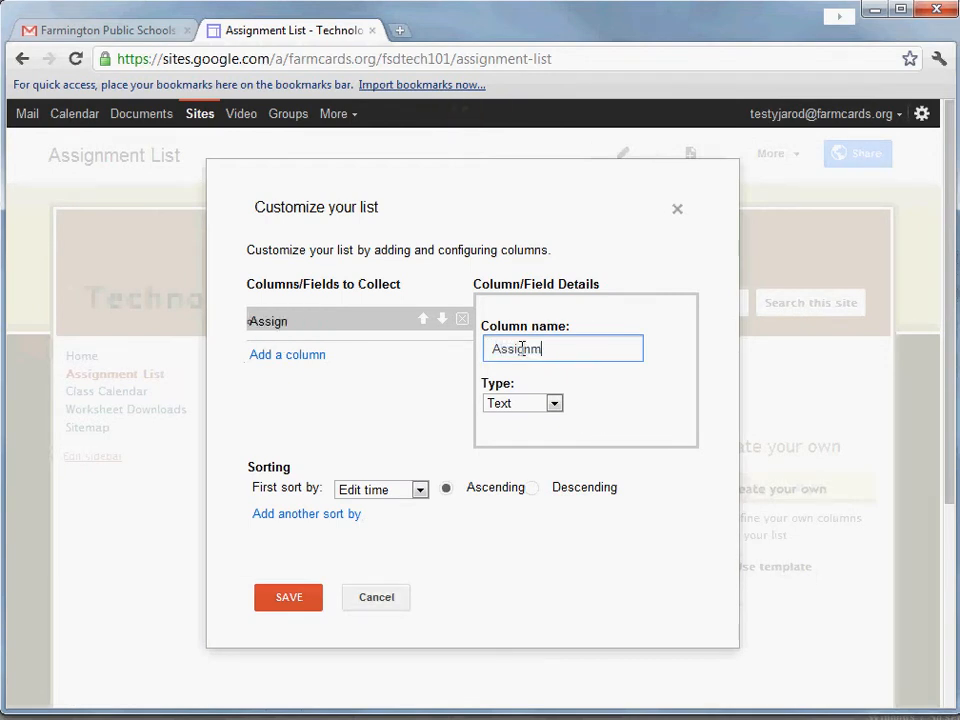
pyautogui.write('ent')
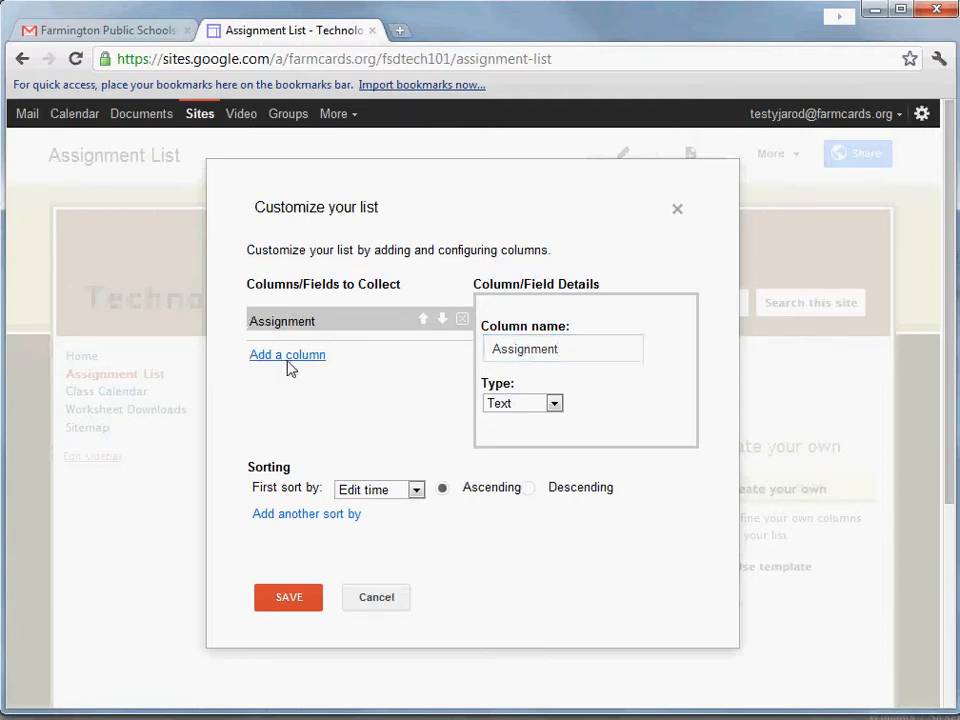
pyautogui.click(287, 356)
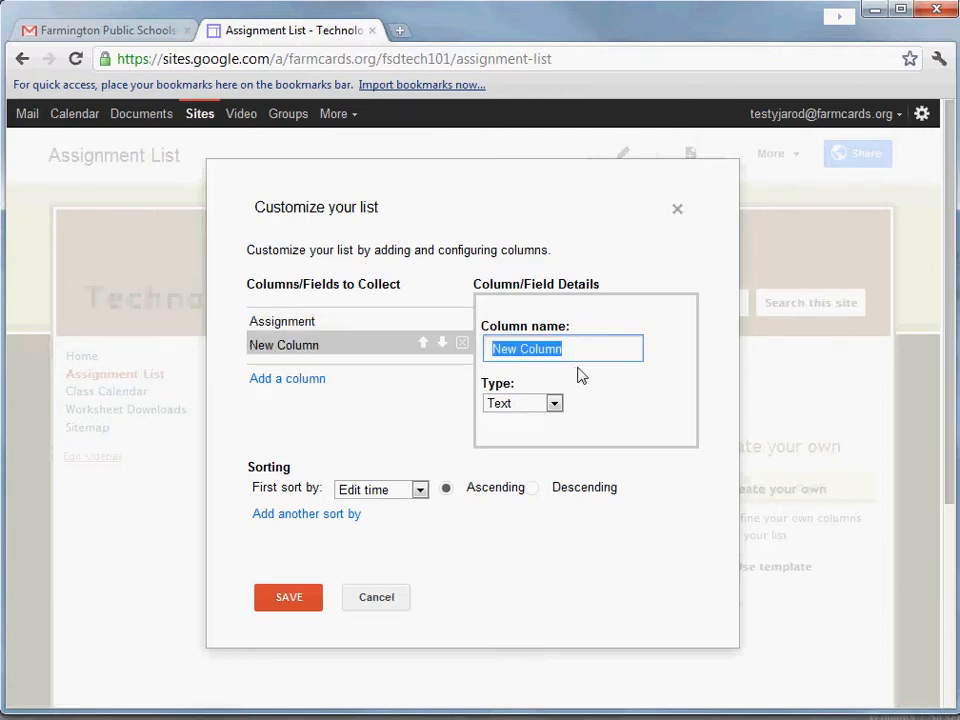
pyautogui.write('Description')
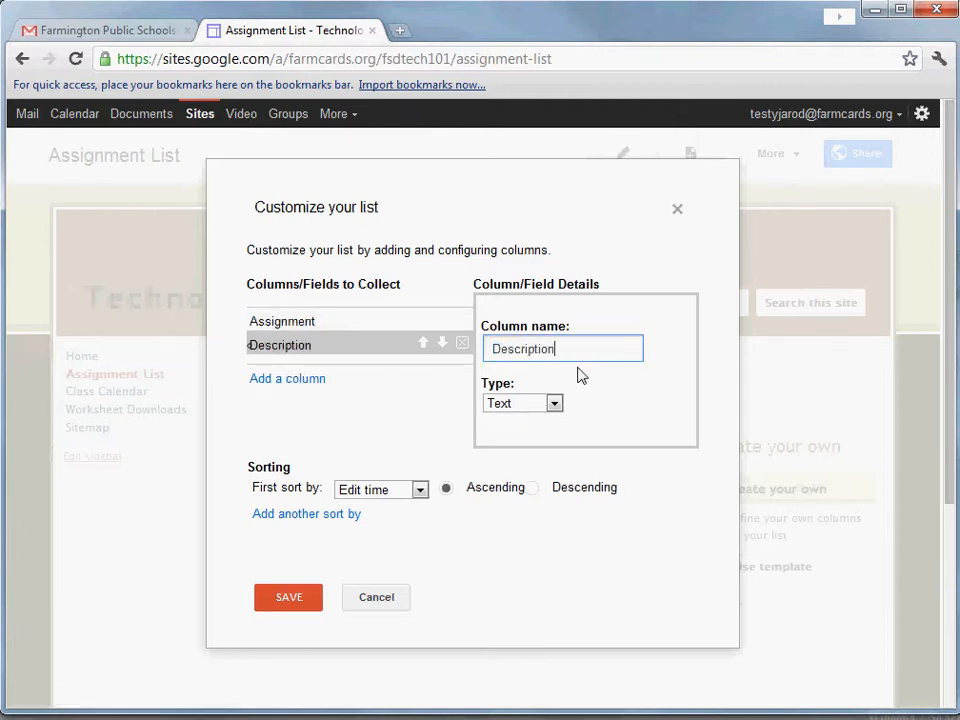
pyautogui.click(270, 380)
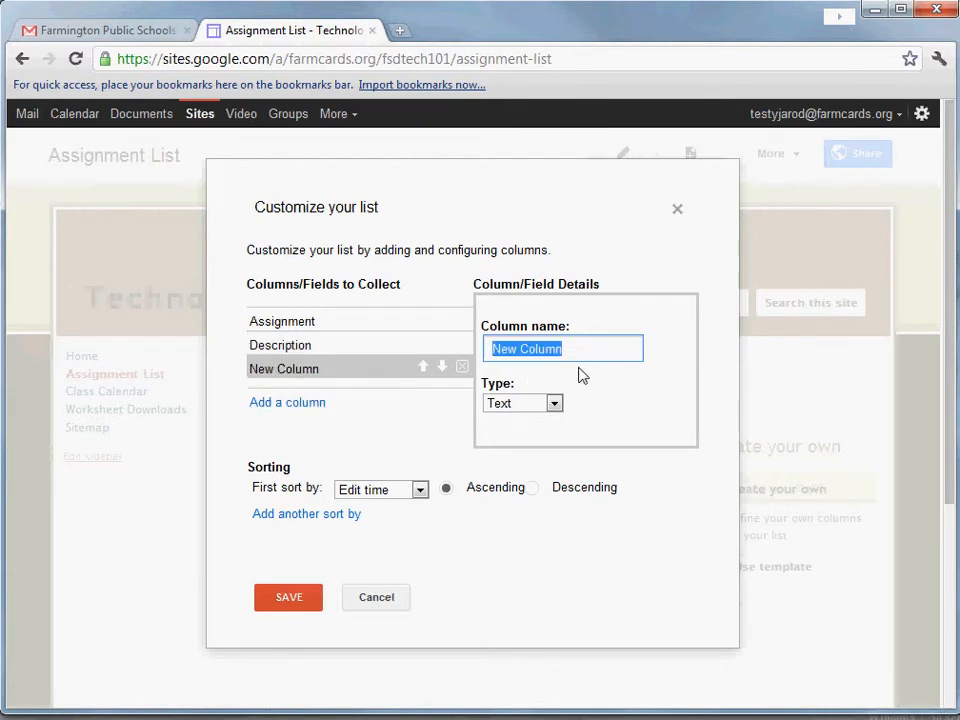
pyautogui.write('Due ')
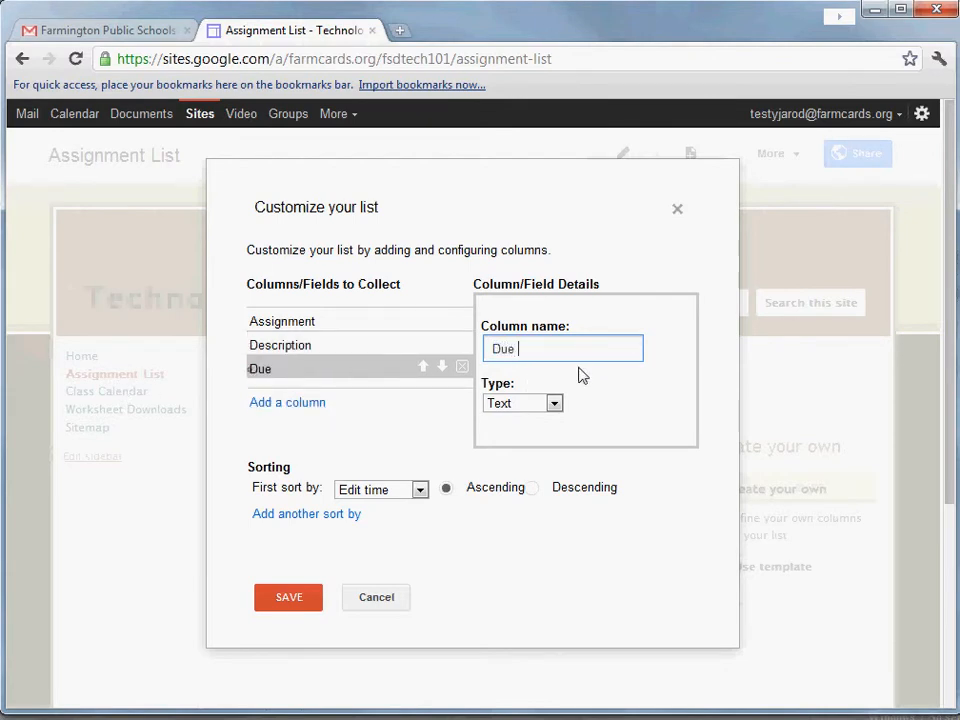
pyautogui.write('Date')
pyautogui.click(262, 403)
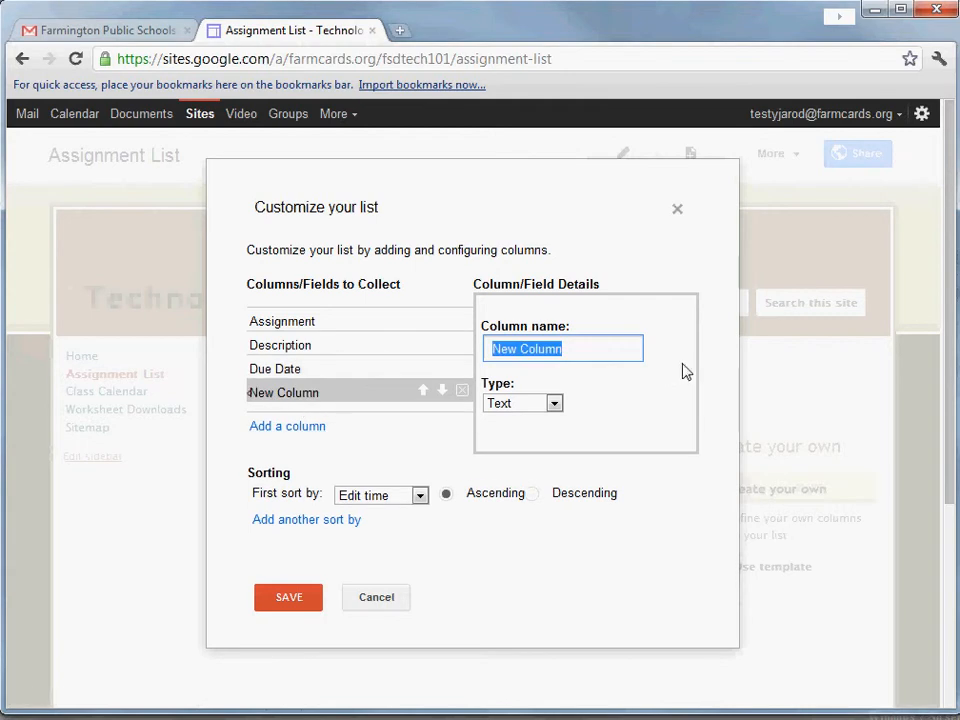
pyautogui.write('Points P')
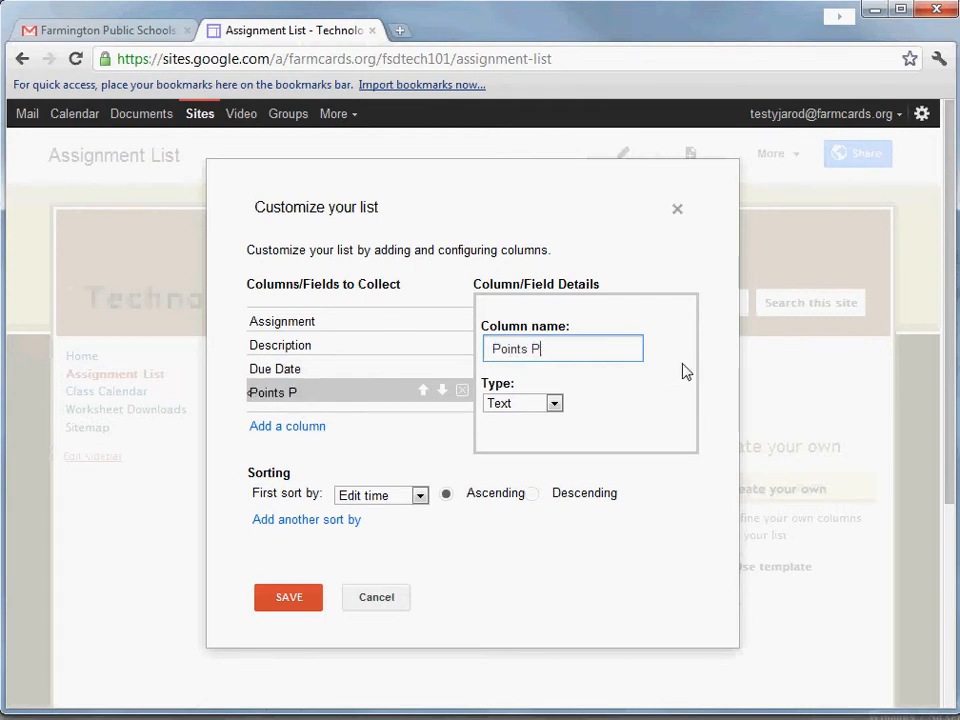
pyautogui.write('ossible')
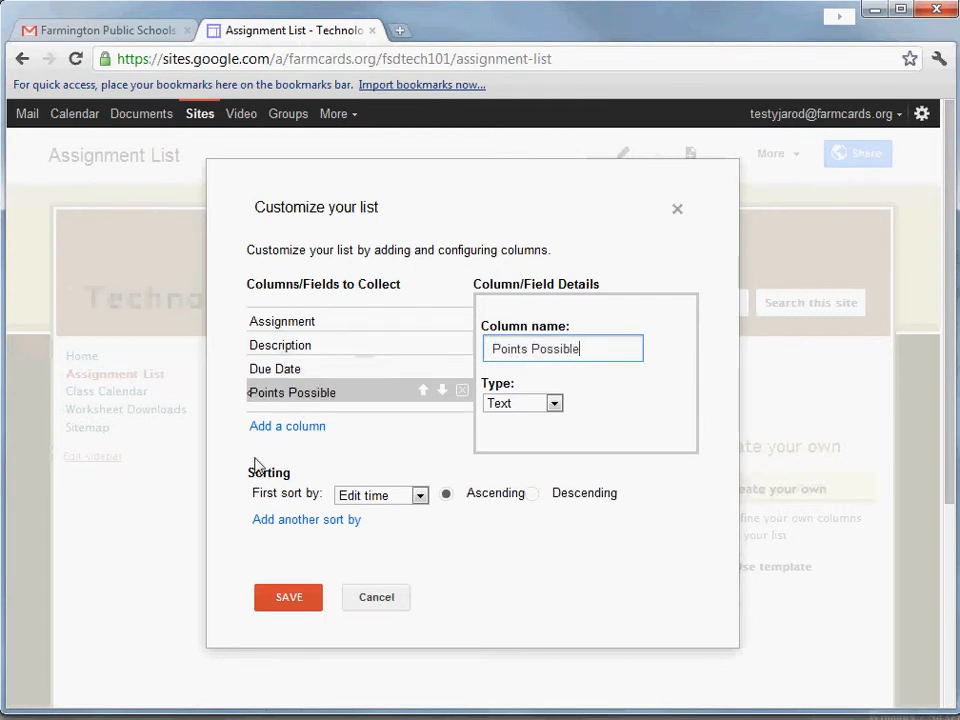
pyautogui.click(263, 606)
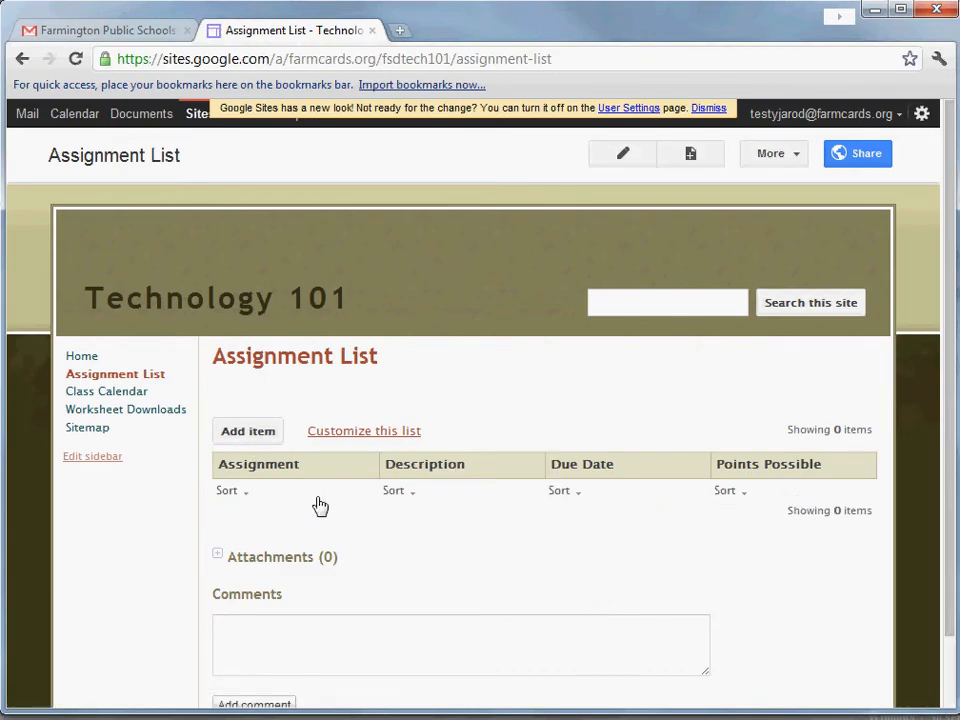
# Step: Add a list item with assignment "Essay", description "short essay #1", due date 11/12/2011 and 1,000 points possible
pyautogui.click(250, 438)
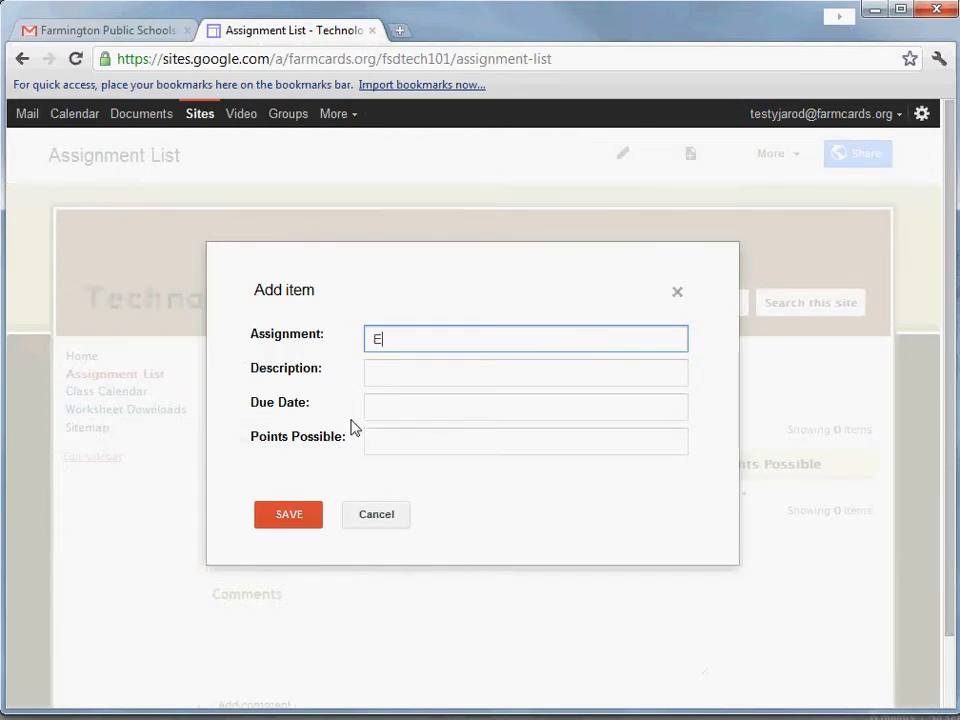
pyautogui.press('Tab')
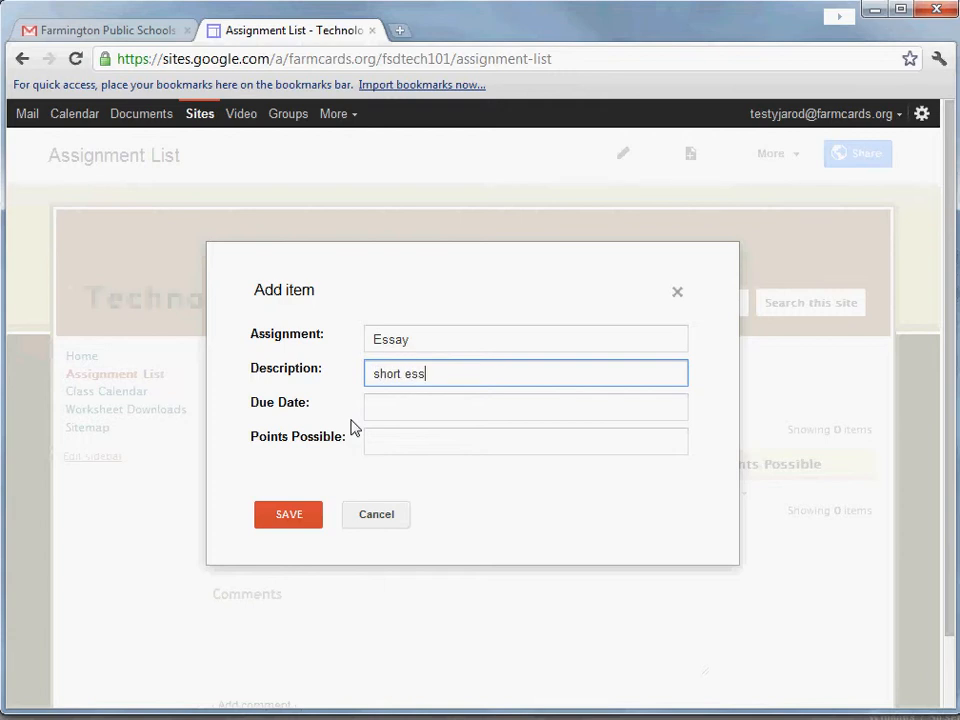
pyautogui.write('short essay #1')
pyautogui.press('Tab')
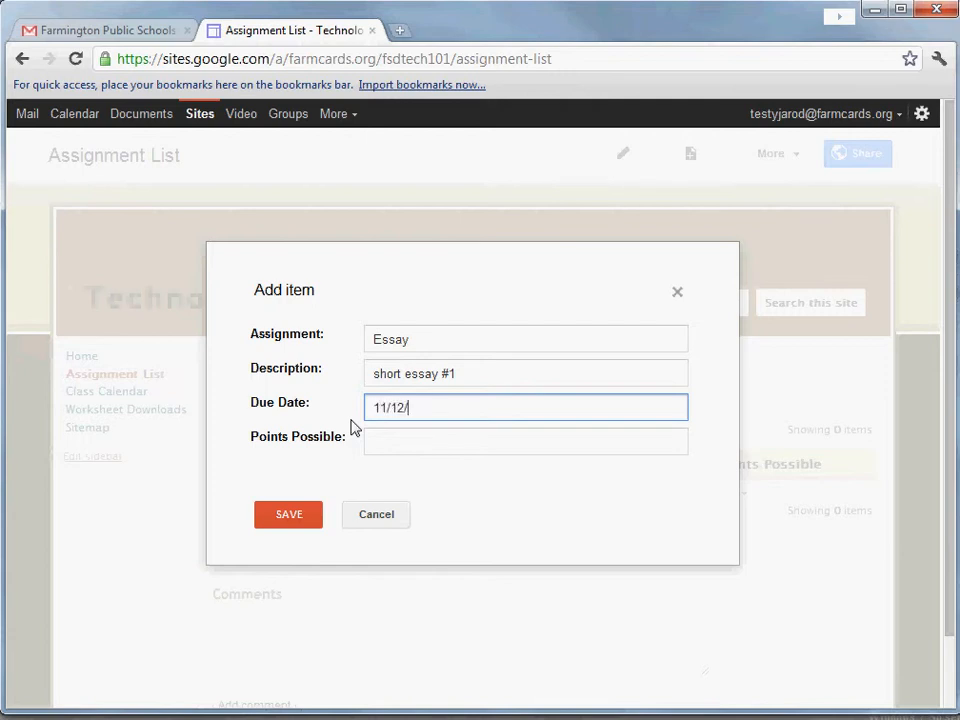
pyautogui.write('11/12/2011')
pyautogui.press('Tab')
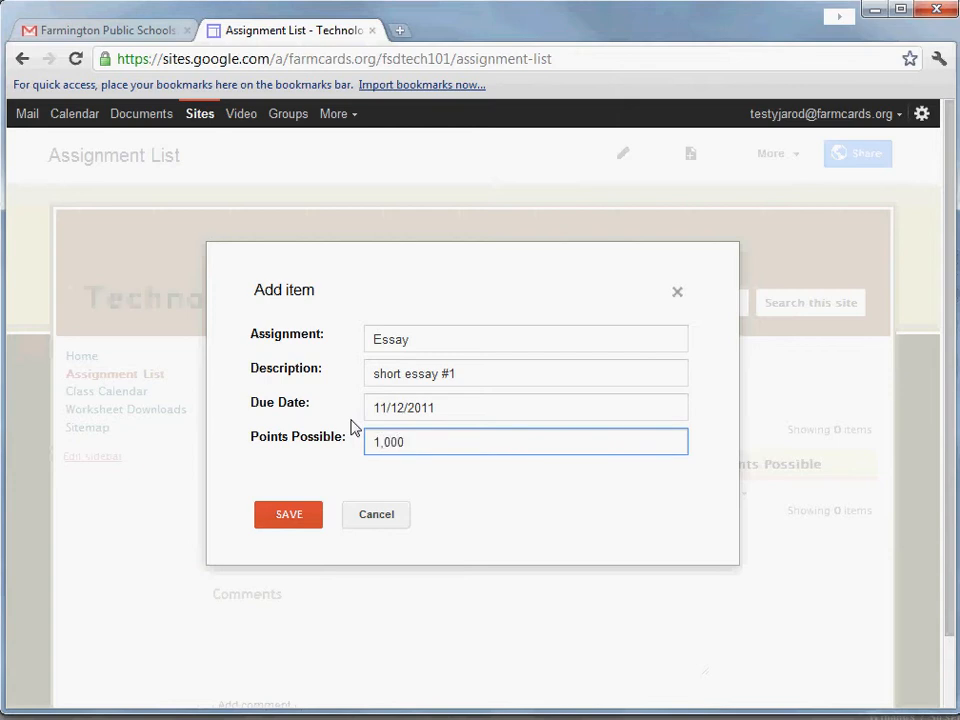
pyautogui.write('1,000')
pyautogui.click(318, 522)
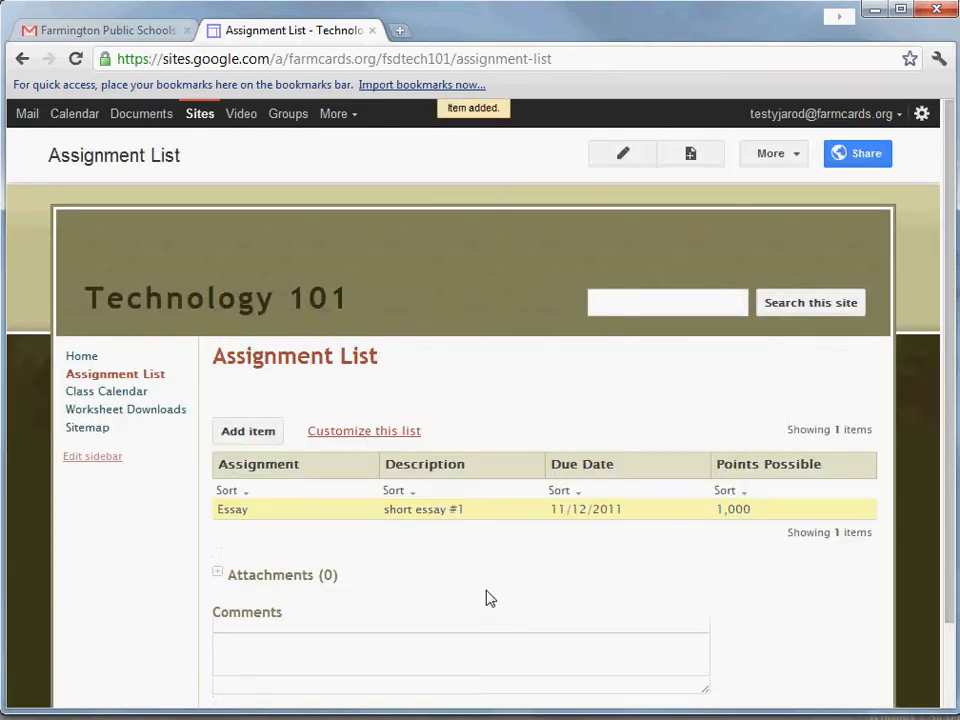
# Step: Add a list item with assignment "Word Search", description "Word Shearch", due date 11/20/2011 and 10 points possible
pyautogui.click(240, 436)
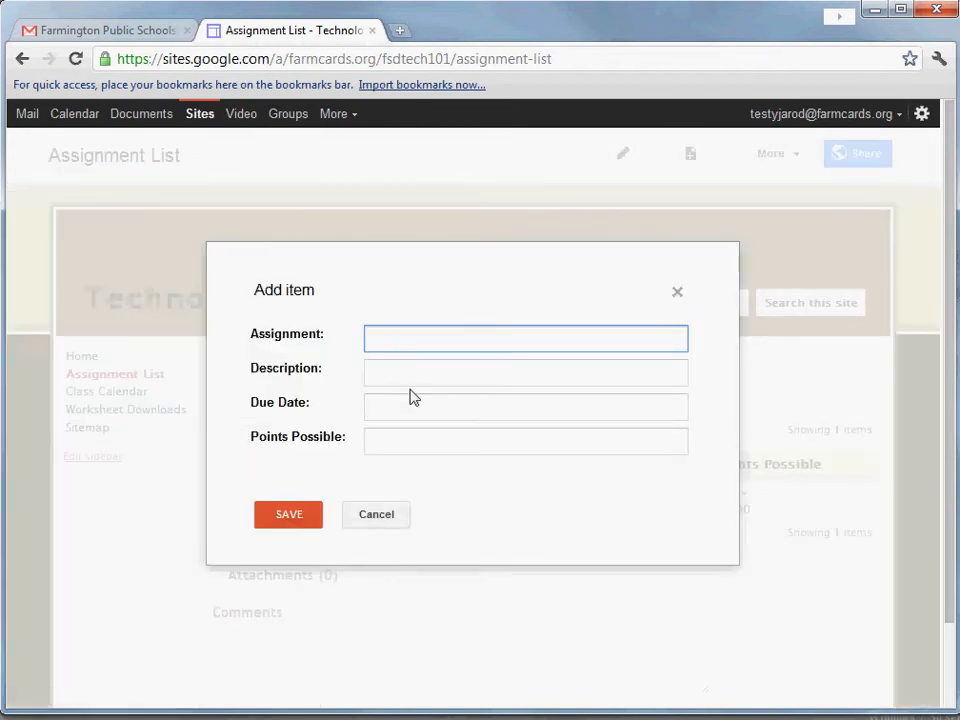
pyautogui.write('Word Search')
pyautogui.press('Tab')
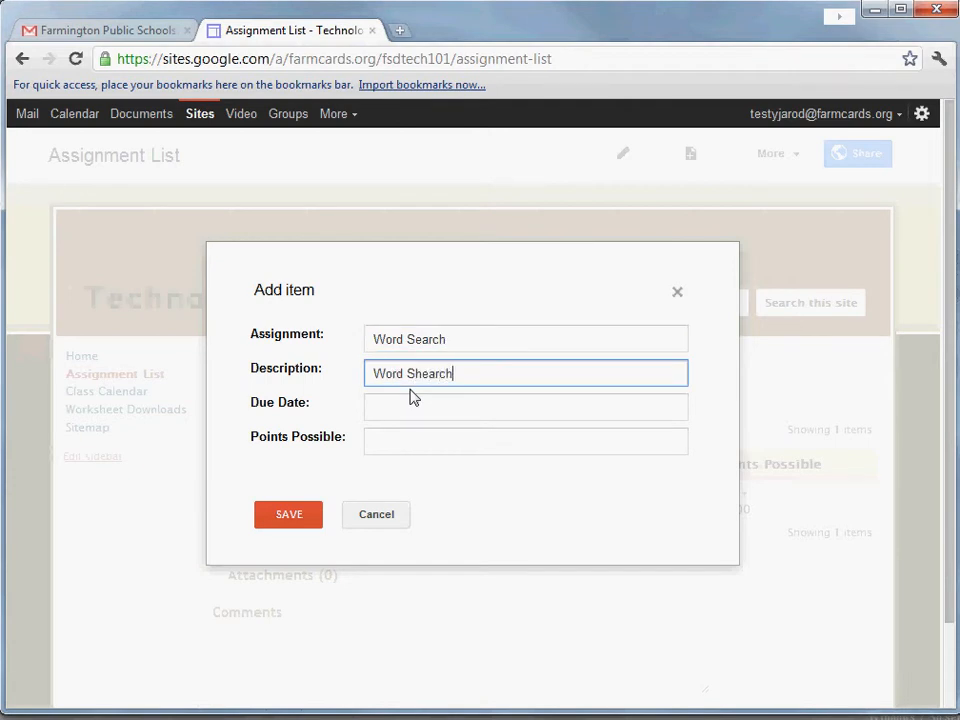
pyautogui.press('Tab')
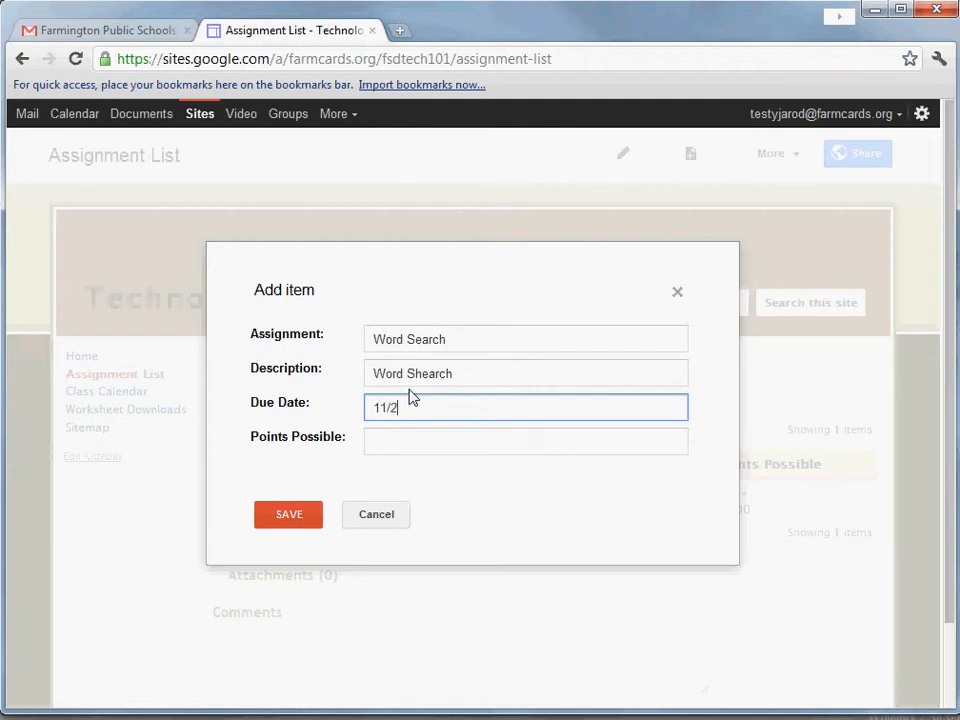
pyautogui.click(407, 438)
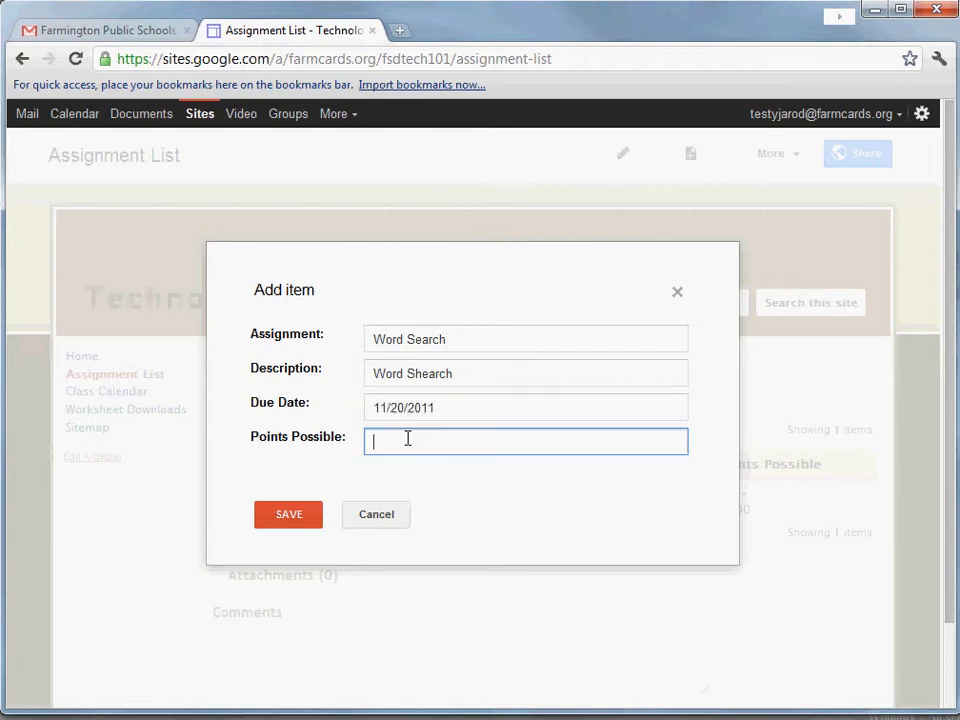
pyautogui.click(302, 521)
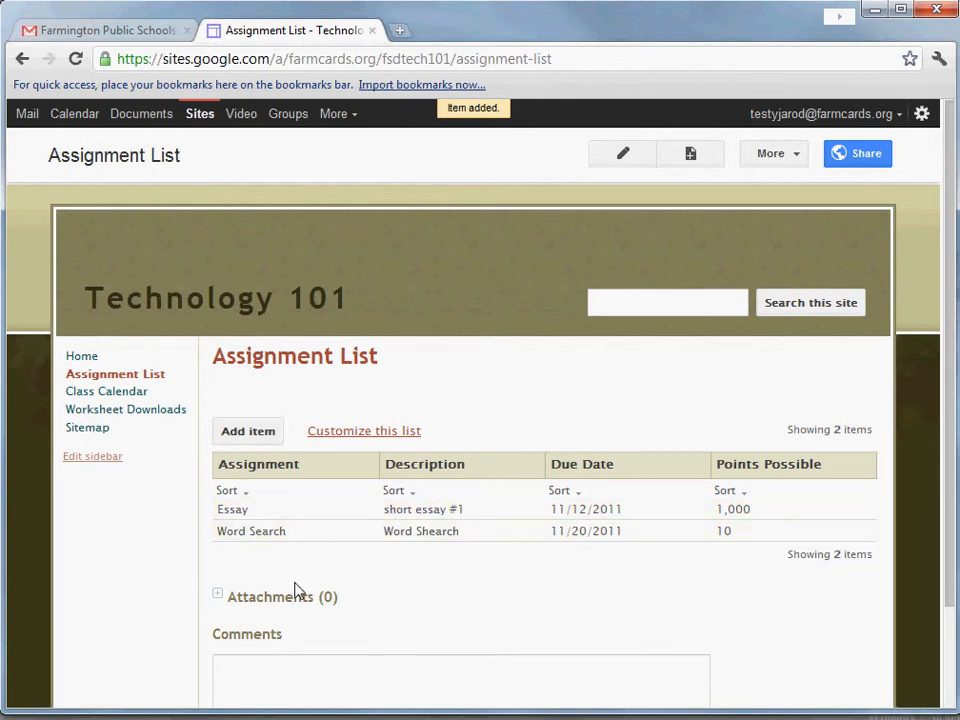
# Step: Sort the assignment list by Points Possible in descending order, followed by Due Date in ascending order
pyautogui.click(740, 494)
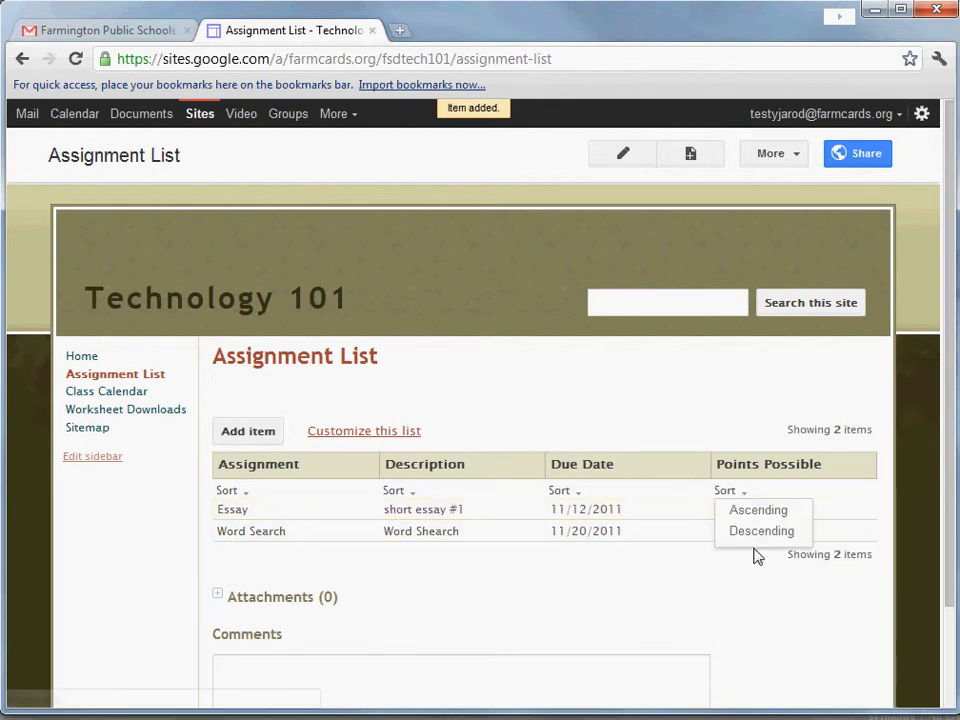
pyautogui.click(757, 528)
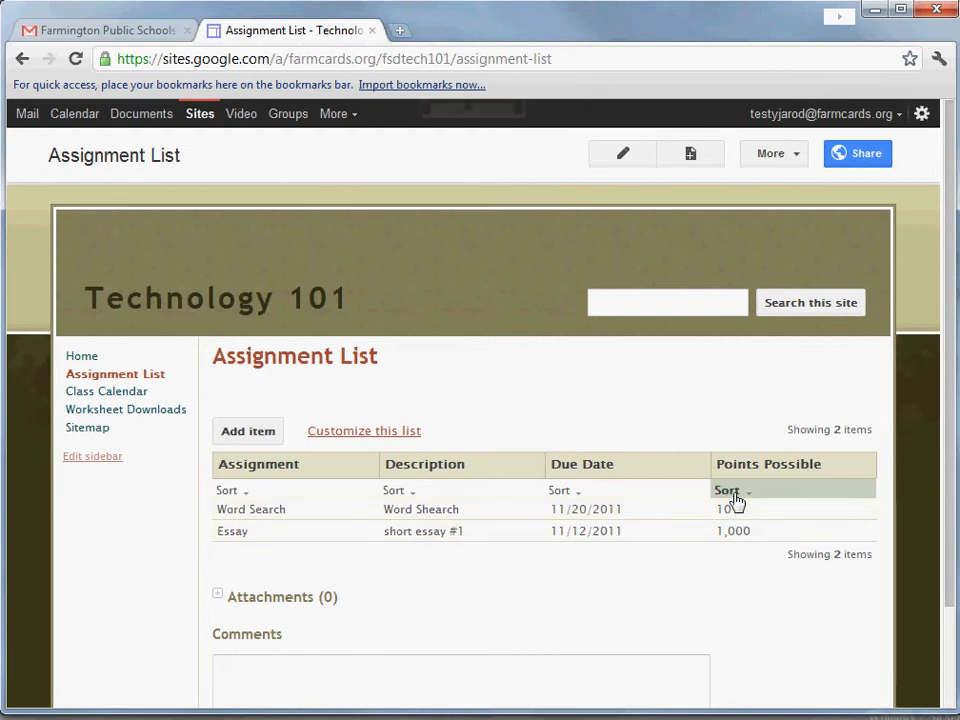
pyautogui.click(734, 493)
pyautogui.click(589, 501)
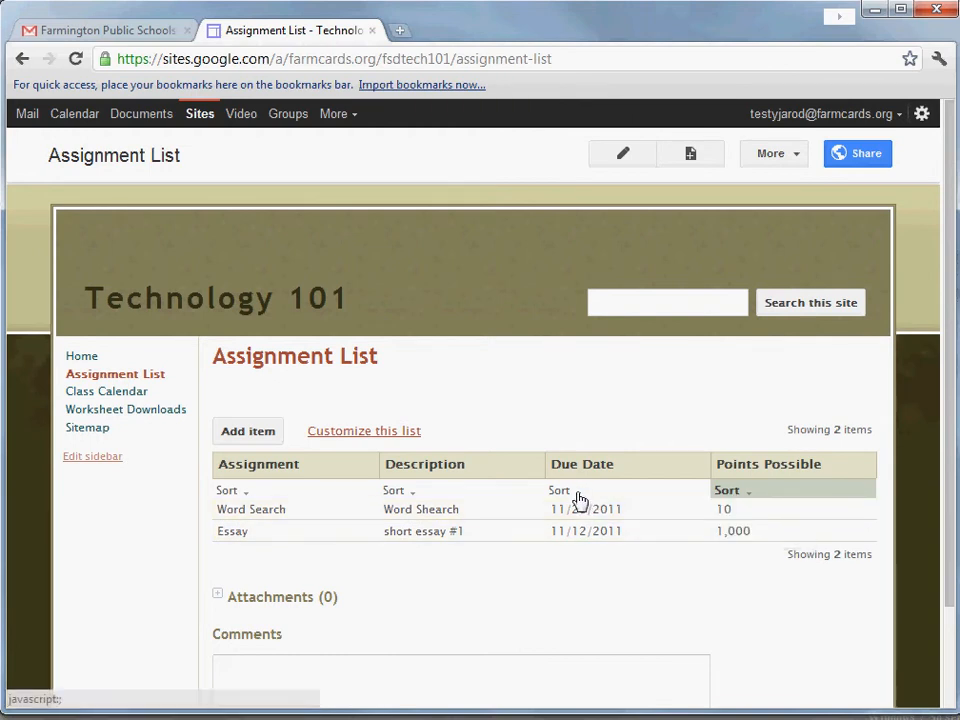
pyautogui.click(577, 494)
pyautogui.click(580, 511)
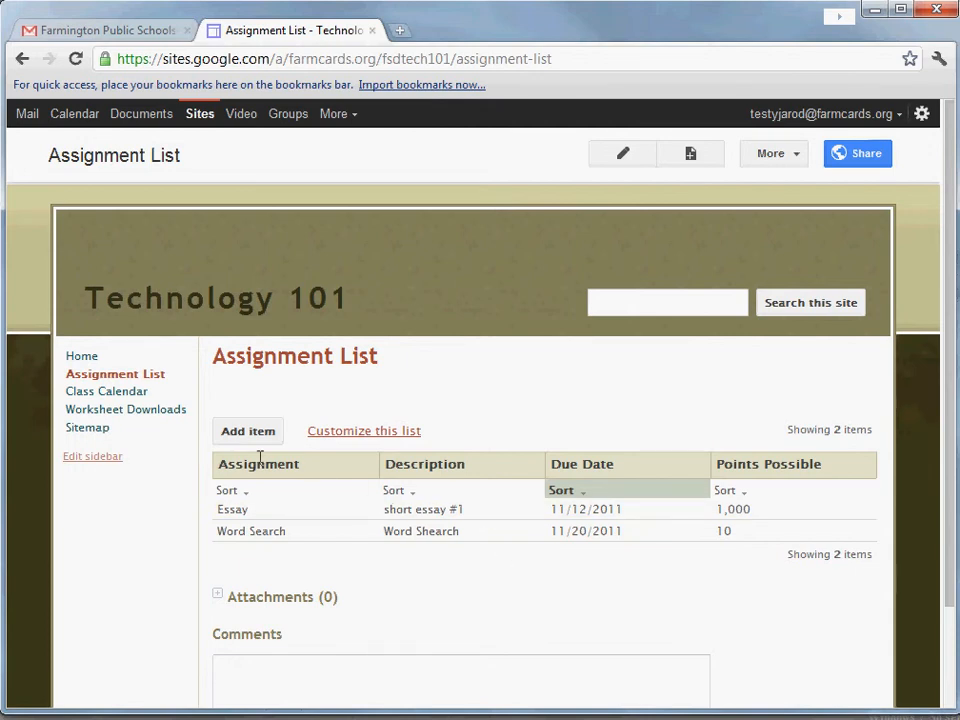
# Step: Open the Home page for editing and add a blank line below the district website link
pyautogui.click(80, 357)
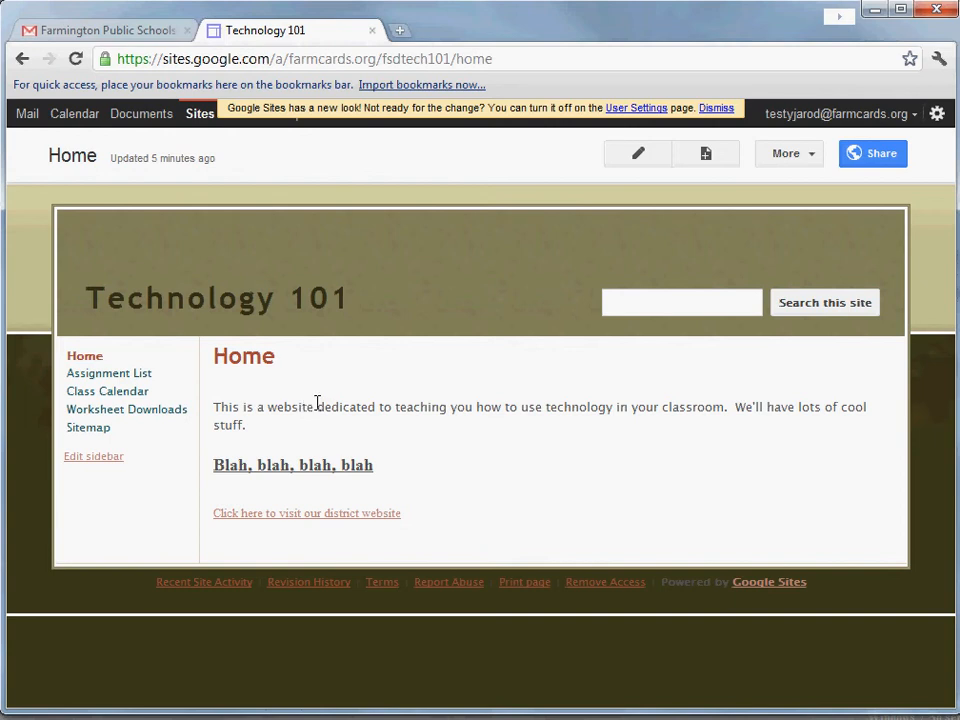
pyautogui.click(621, 165)
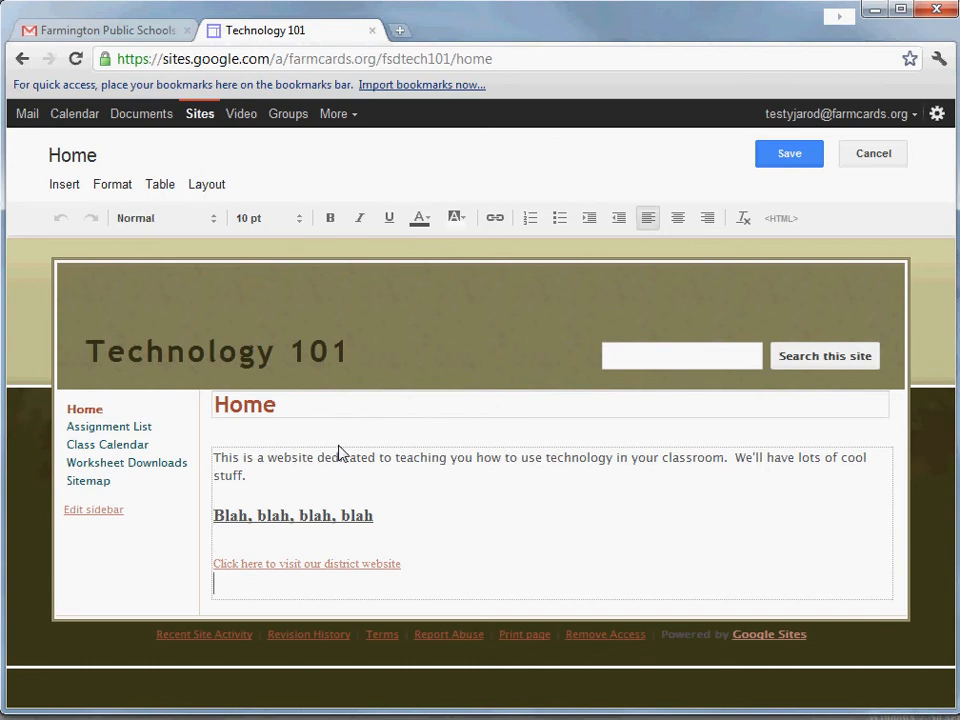
pyautogui.press('Return')
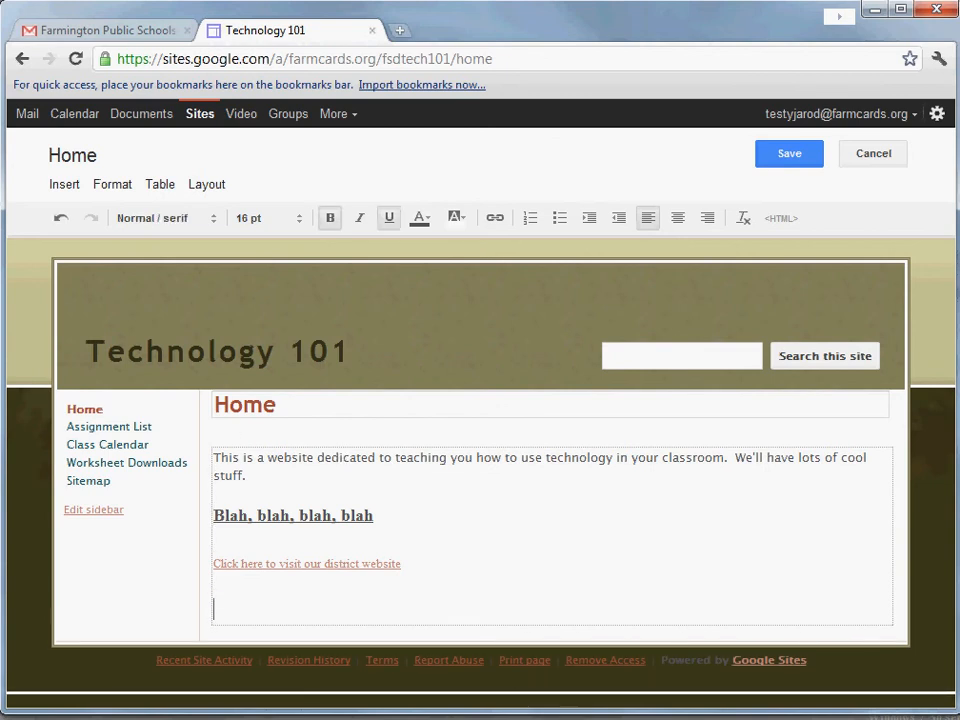
# Step: Insert the Google document "best document ever!" below the link, with border and title included and a height of 600 pixels
pyautogui.click(56, 184)
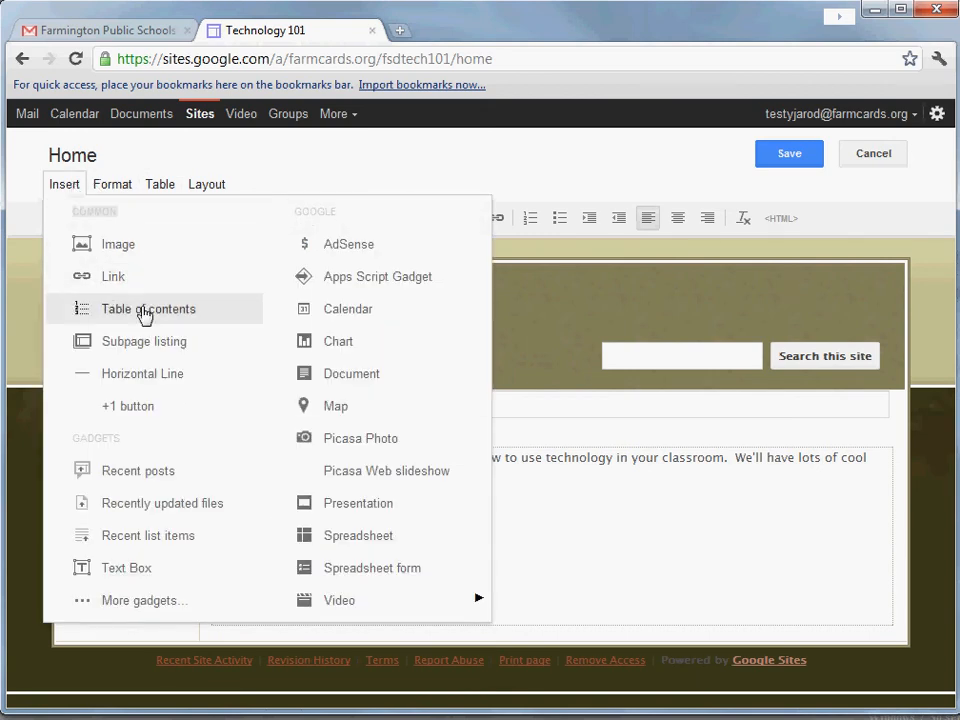
pyautogui.click(335, 378)
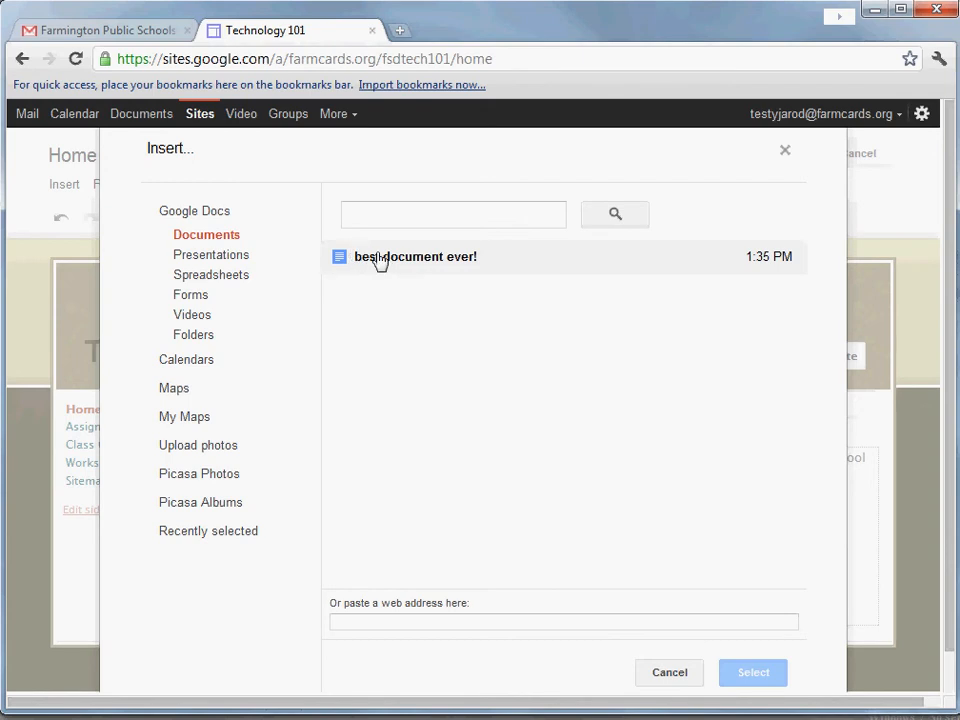
pyautogui.click(223, 260)
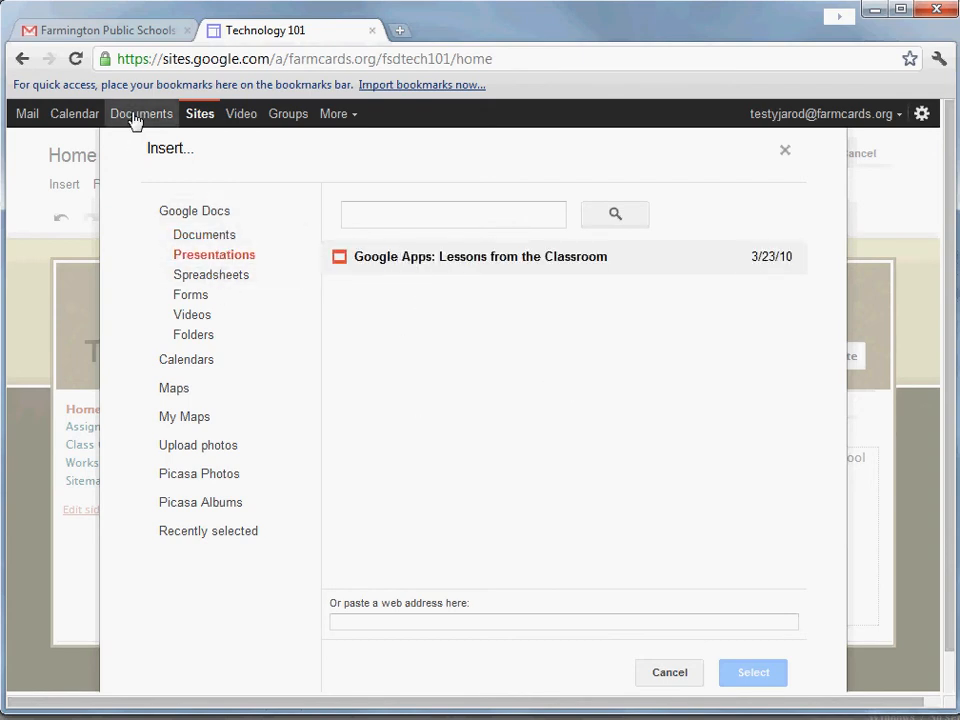
pyautogui.click(222, 240)
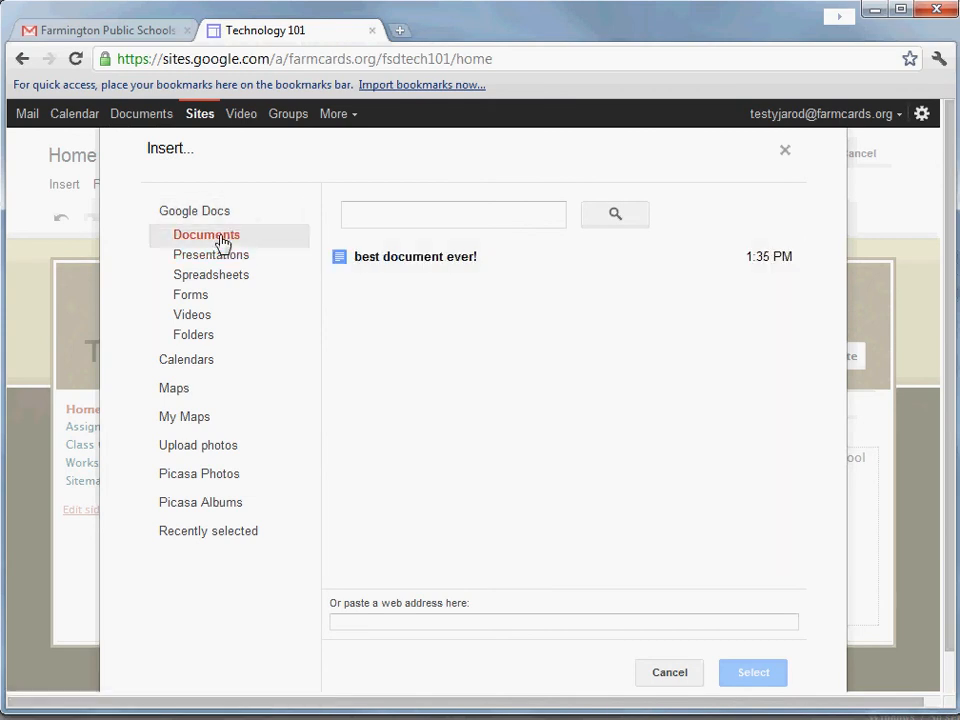
pyautogui.click(386, 262)
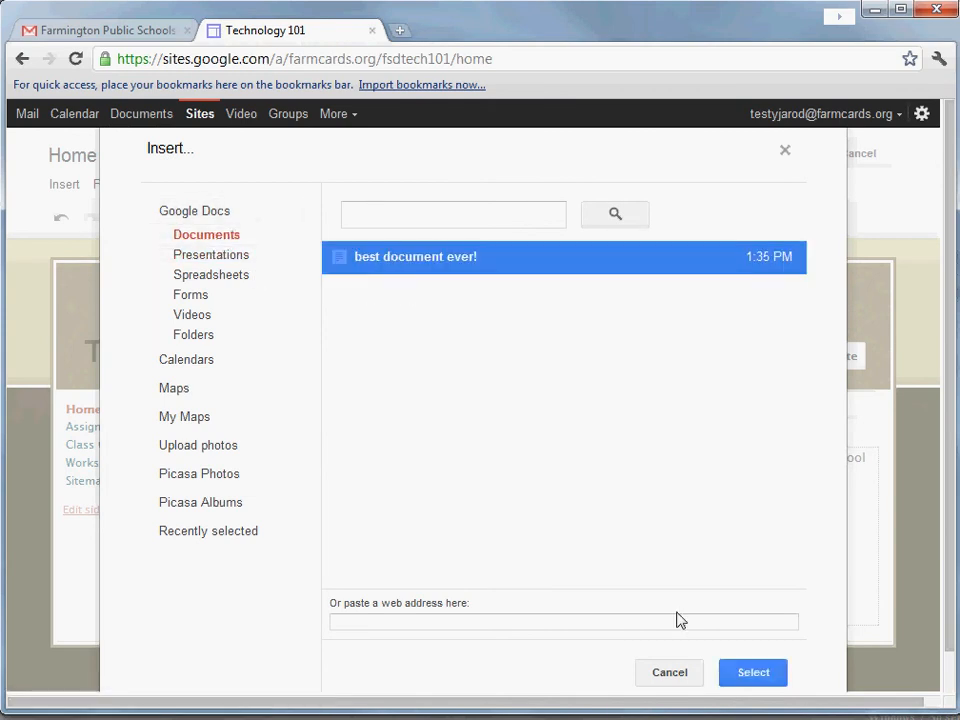
pyautogui.click(756, 683)
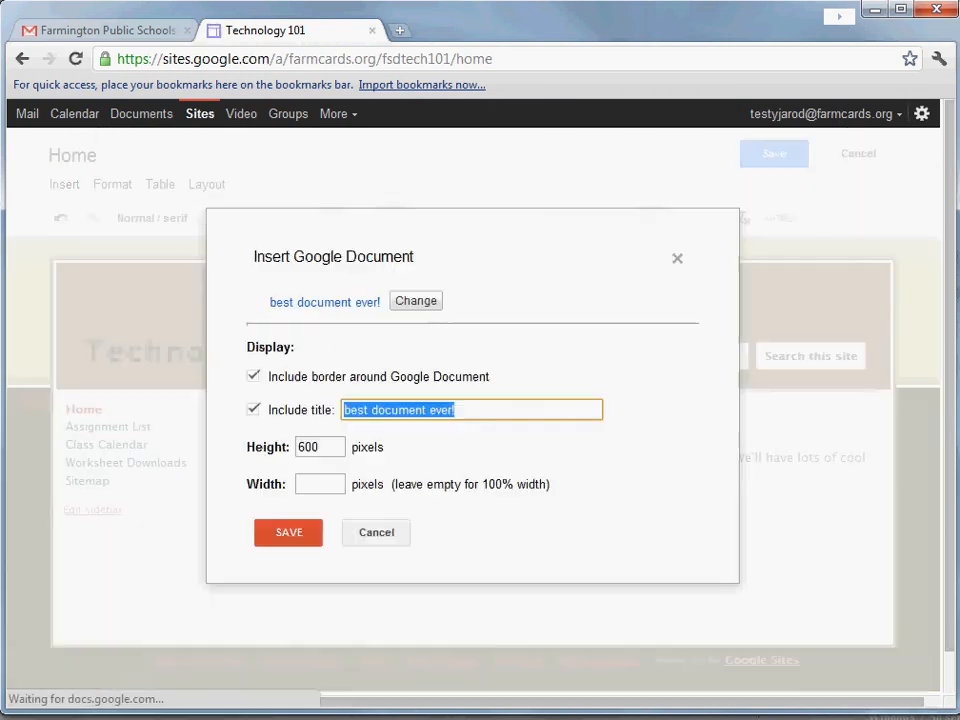
pyautogui.click(287, 531)
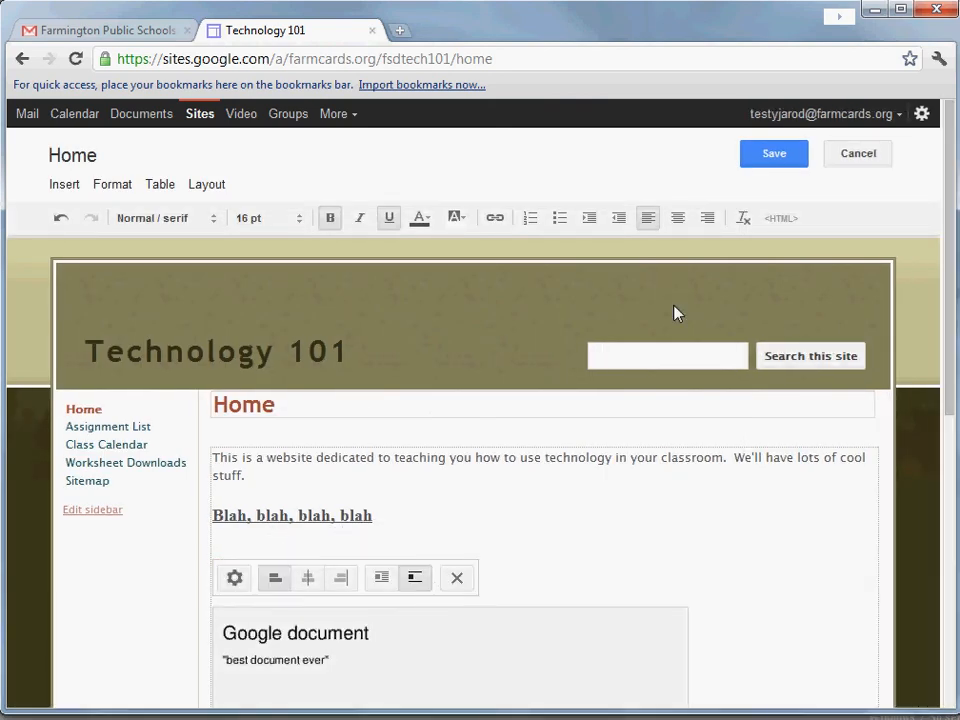
# Step: Save the Home page and look over the embedded document on the published page
pyautogui.click(783, 154)
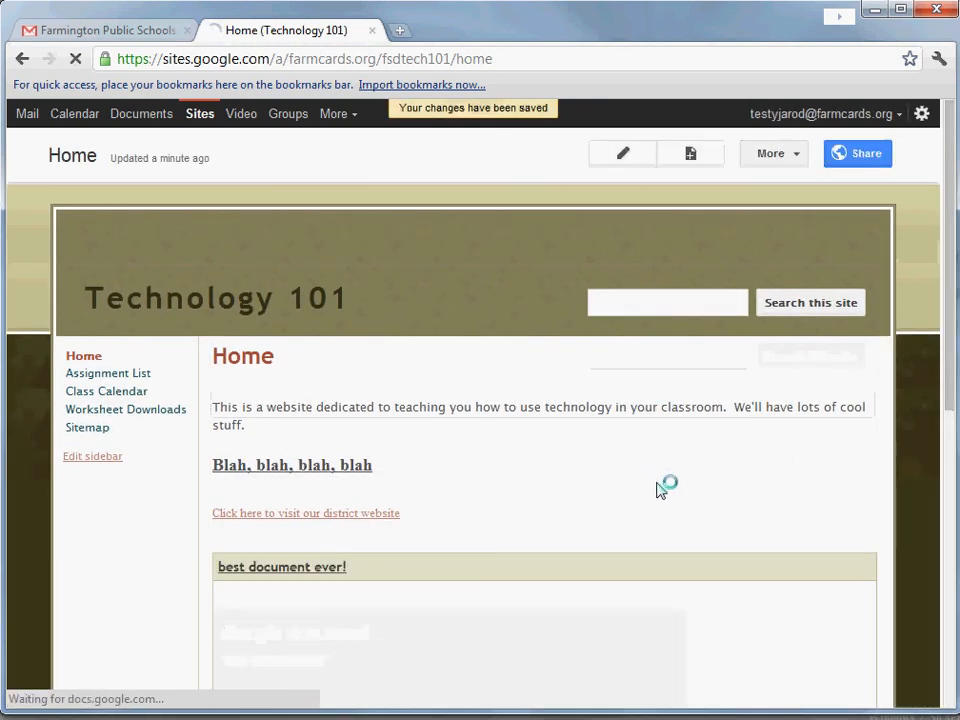
pyautogui.scroll(-3, 686, 499)
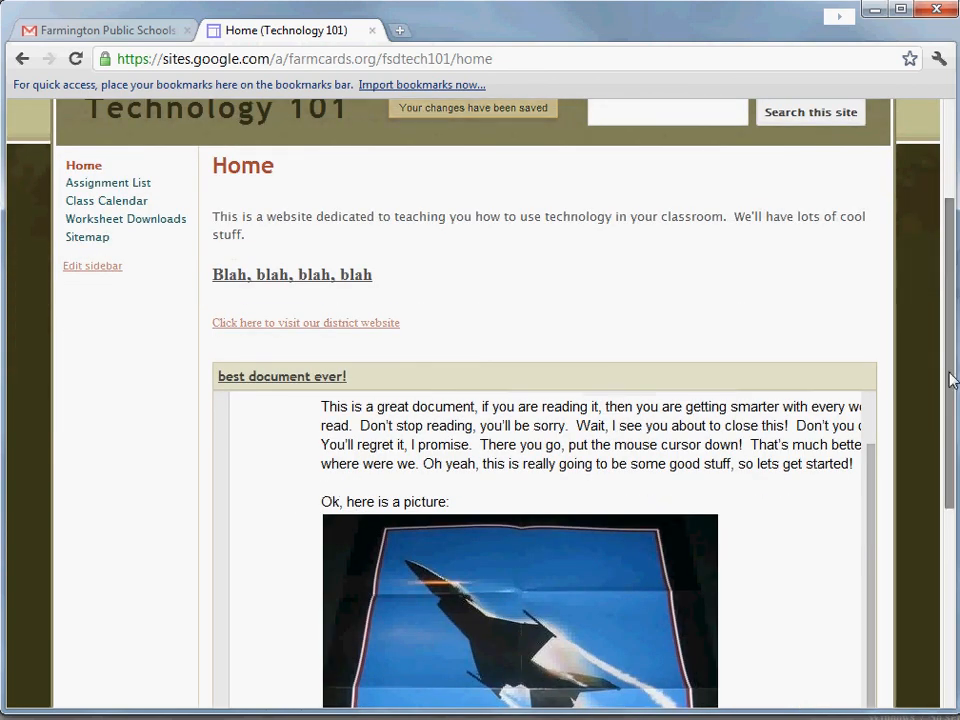
pyautogui.scroll(-3, 951, 377)
pyautogui.moveTo(879, 415); pyautogui.dragTo(857, 336)
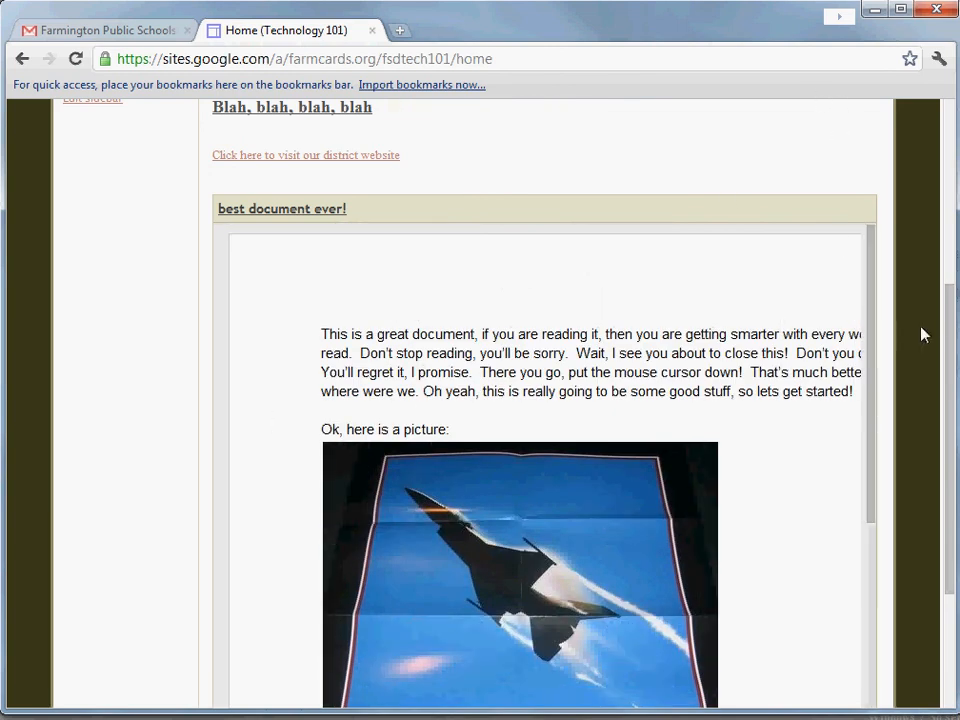
pyautogui.moveTo(949, 326); pyautogui.dragTo(949, 136)
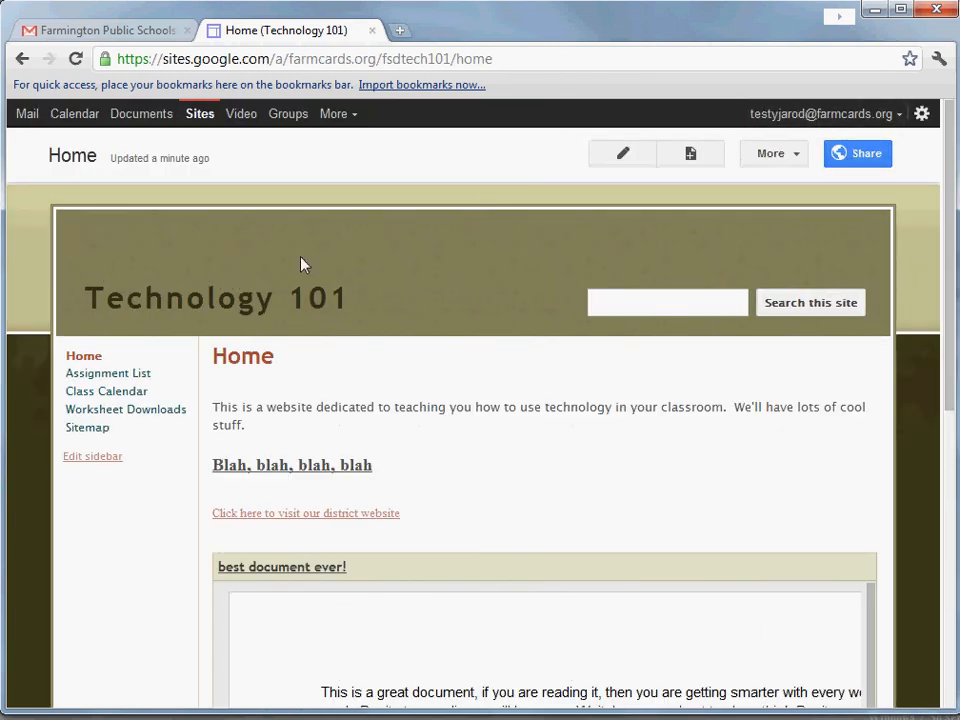